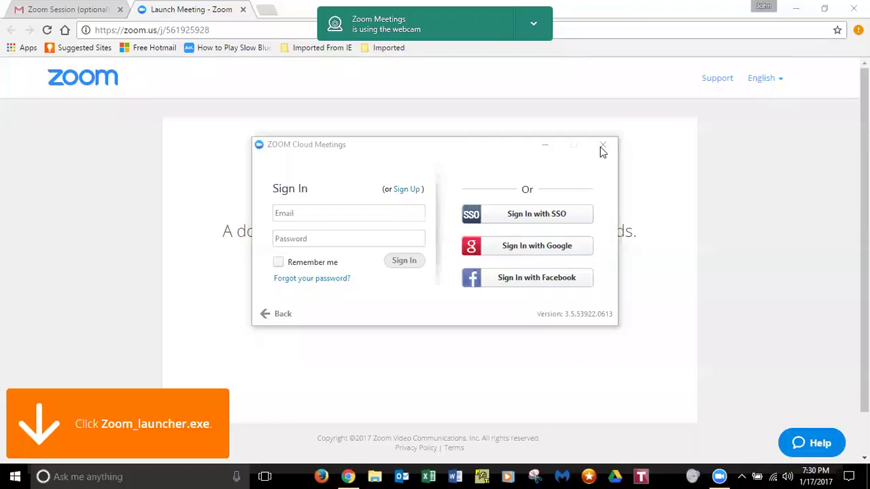
# - Minimize the Zoom Cloud Meetings sign-in window without leaving the meeting, then bring Firefox forward
pyautogui.click(602, 146)
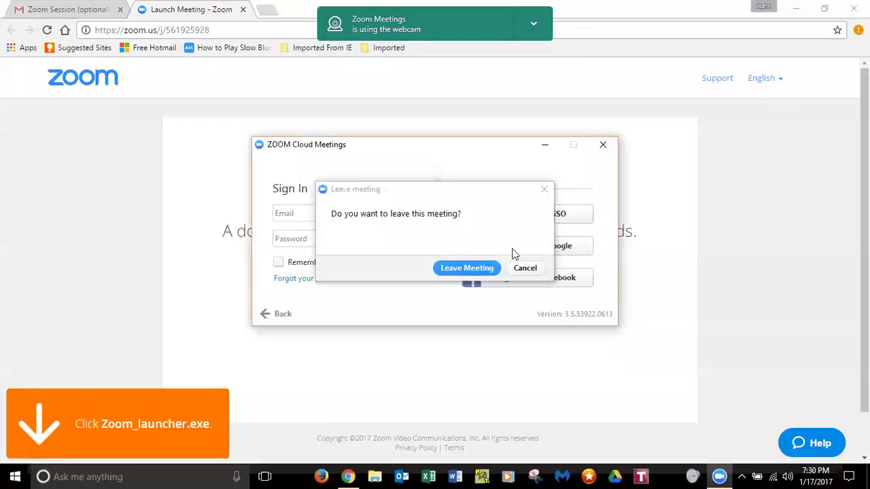
pyautogui.click(525, 271)
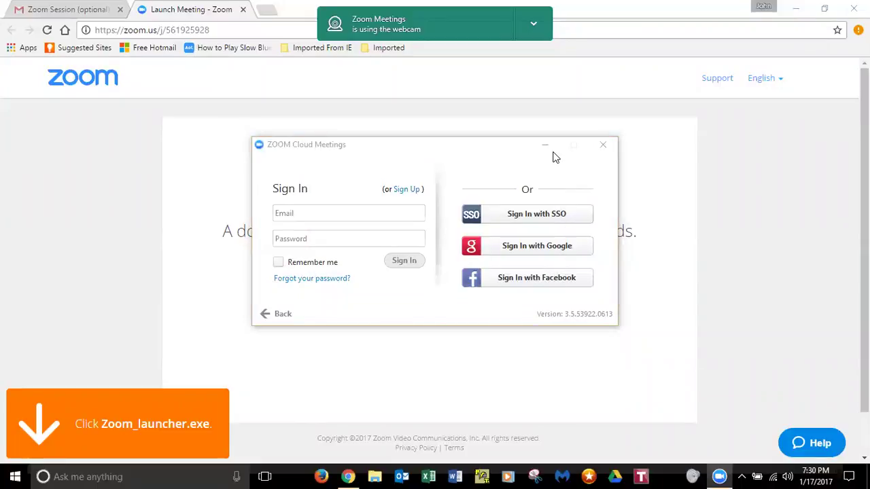
pyautogui.click(551, 151)
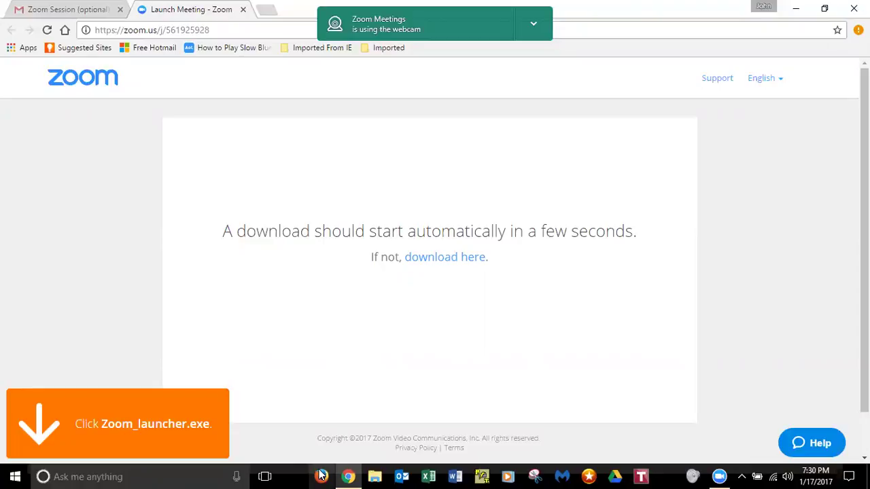
pyautogui.click(322, 476)
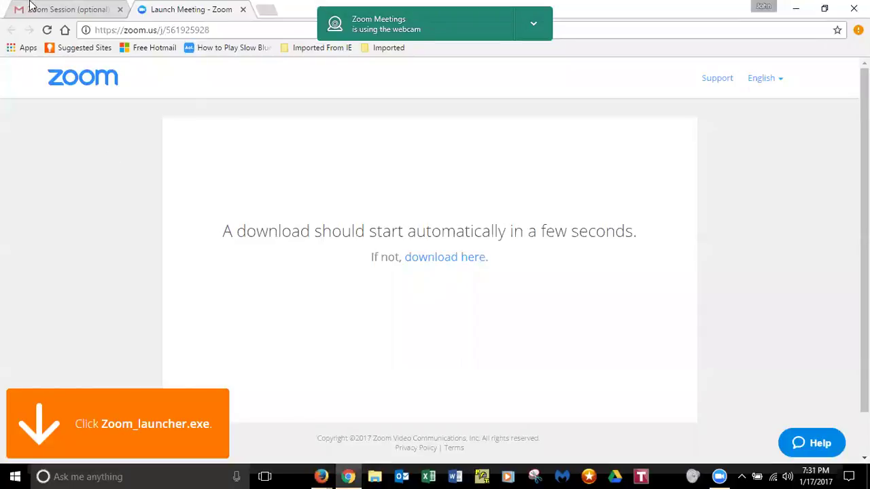
# - Open the 'Spring 2017: COM375-01H_IDT575-35W: Hello World!' email from the Gmail inbox
pyautogui.click(51, 11)
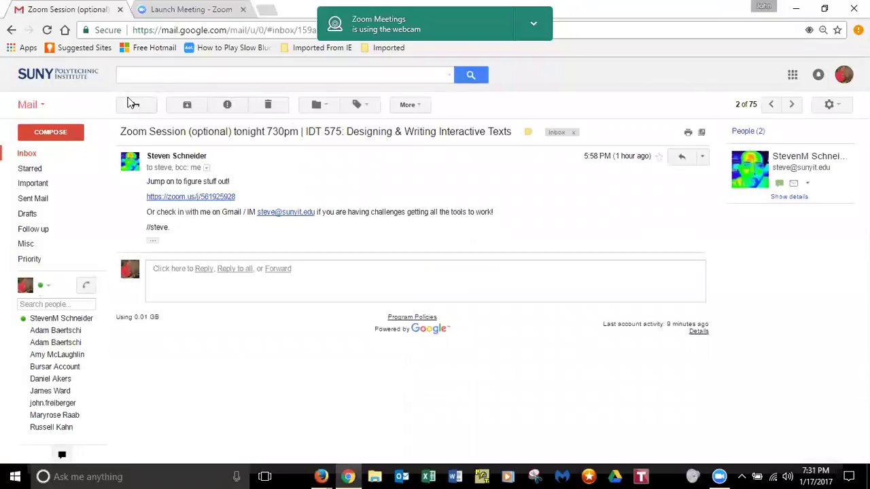
pyautogui.hotkey('alt', 'Left')
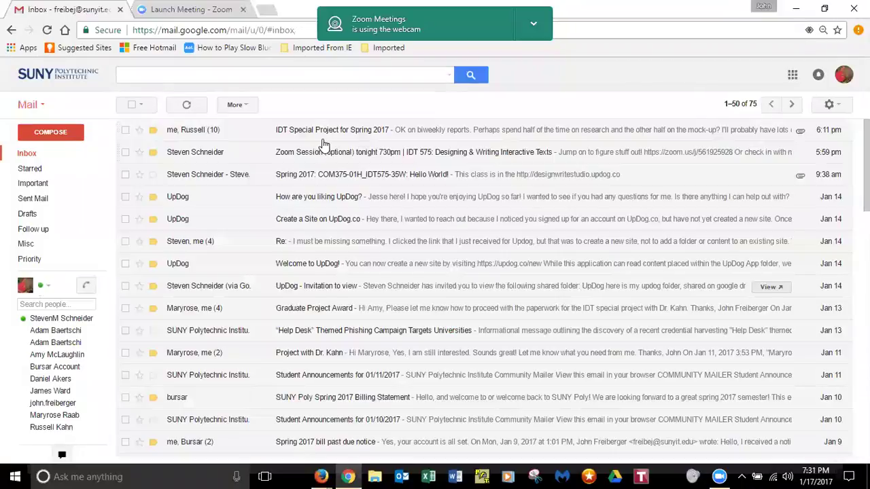
pyautogui.click(337, 176)
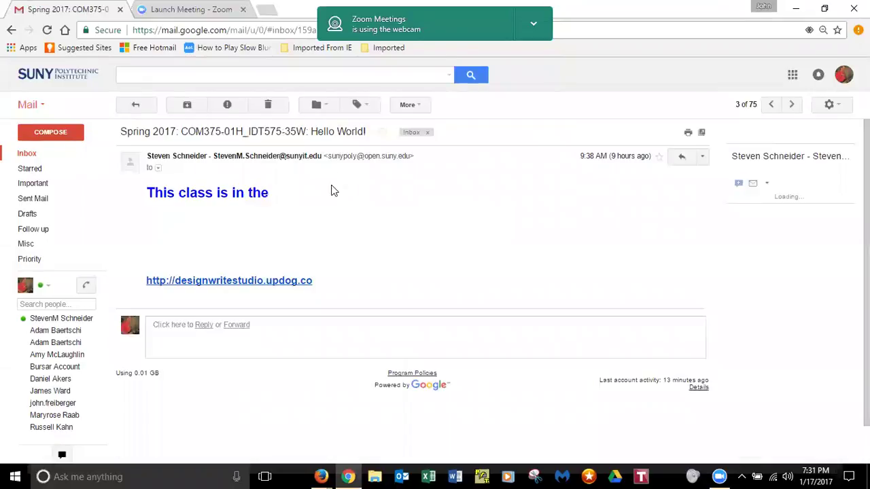
# - Copy the designwritestudio.updog.co link address from the email
pyautogui.rightClick(302, 281)
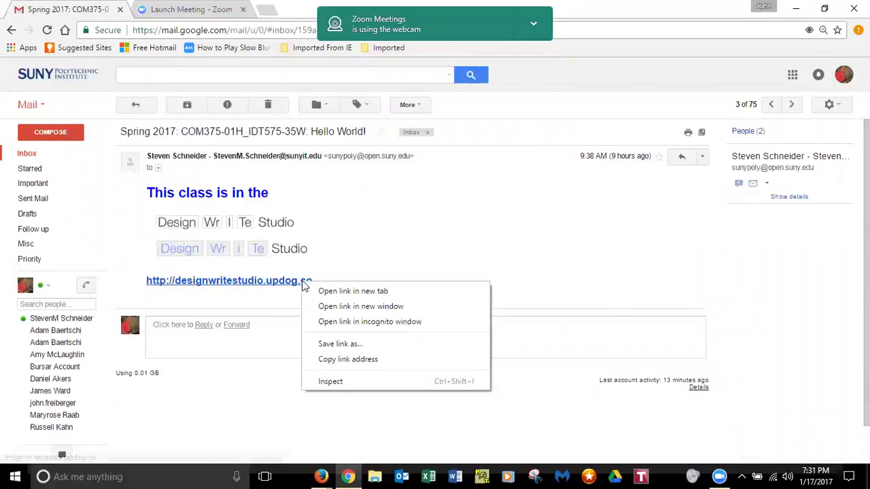
pyautogui.click(345, 358)
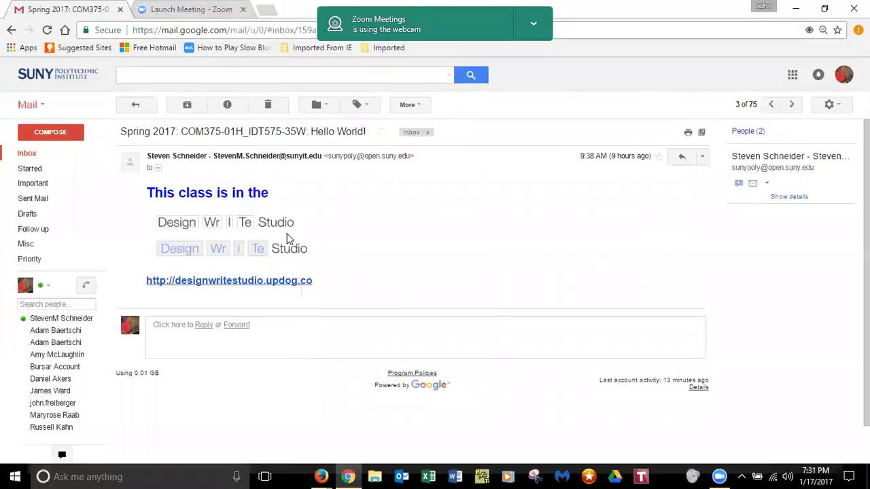
pyautogui.click(321, 477)
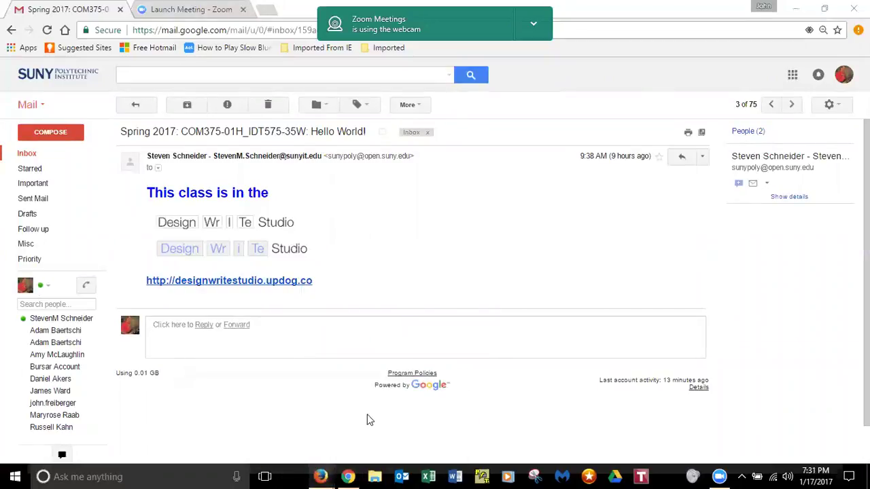
# - Close the extra Facebook Firefox window, keeping the other Firefox window in front
pyautogui.moveTo(324, 475)
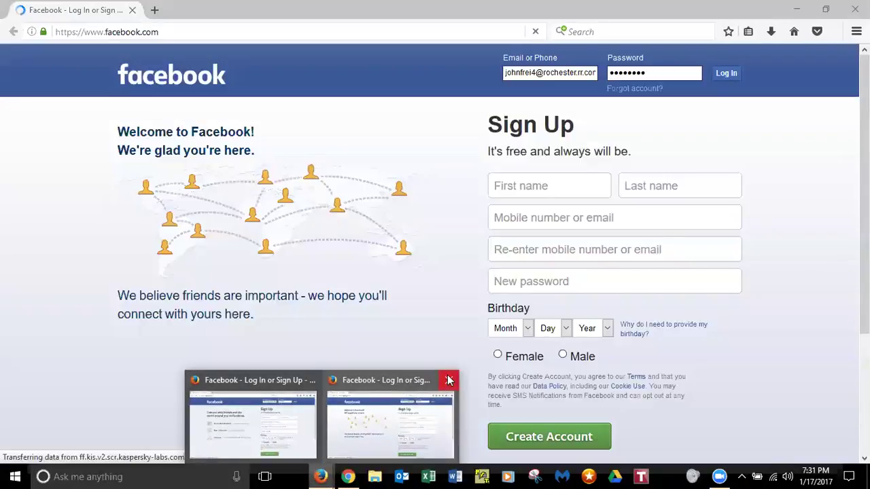
pyautogui.click(447, 382)
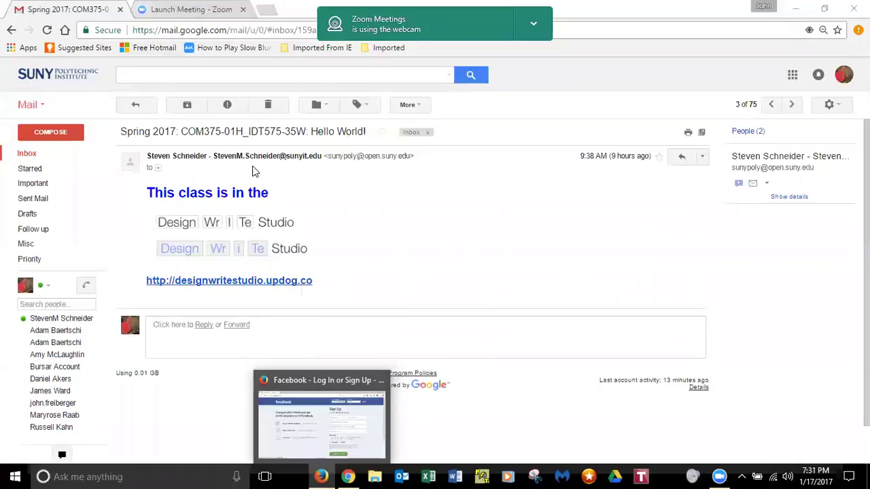
pyautogui.click(348, 435)
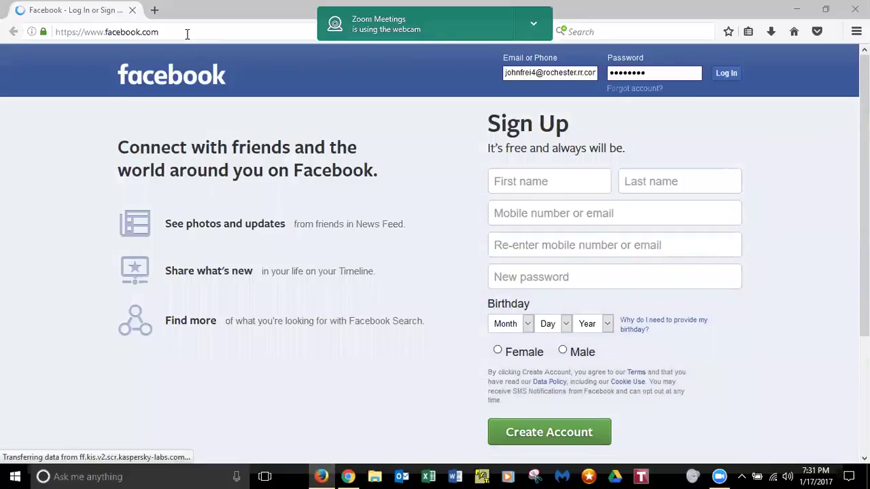
# - Load the copied designwritestudio.updog.co address in place of the Facebook page
pyautogui.click(187, 34)
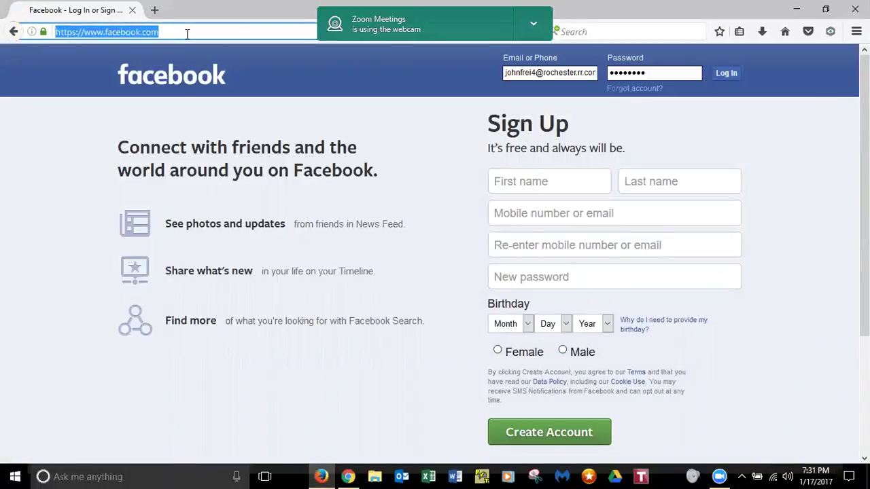
pyautogui.write('http://designwritestudio.updog.co/')
pyautogui.press('Return')
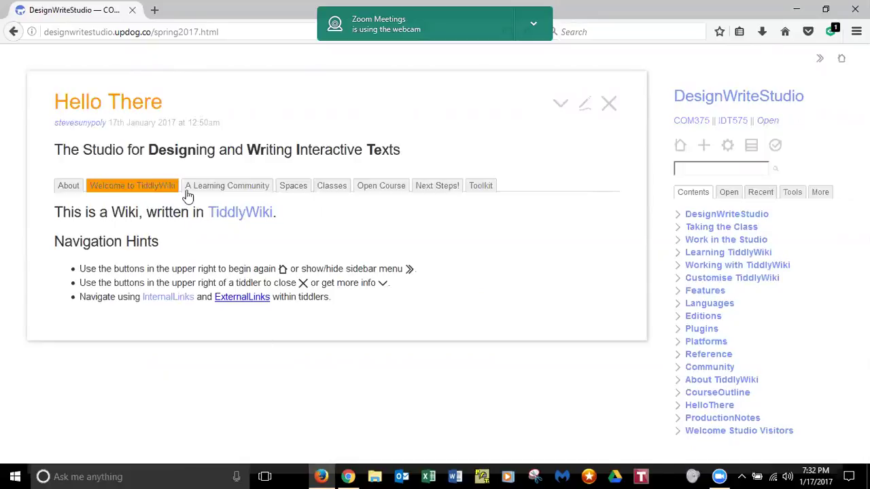
# - Show the Toolkit tab of the Hello There tiddler, then open Windows search
pyautogui.click(480, 188)
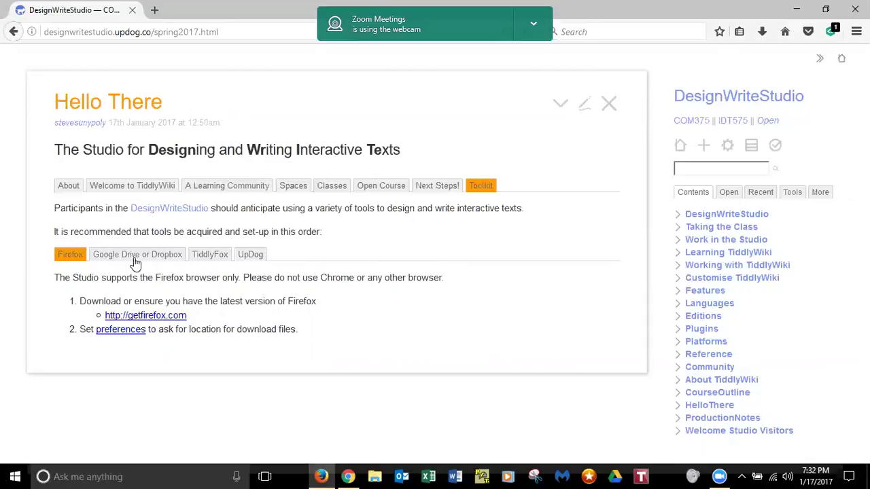
pyautogui.click(60, 476)
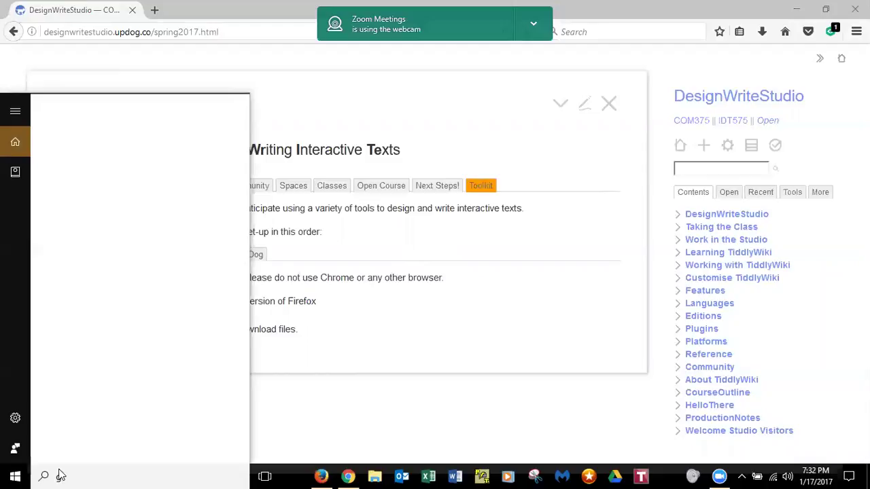
# - Search 'google' and launch the Google Drive desktop app, dismissing the new-app prompt
pyautogui.write('google')
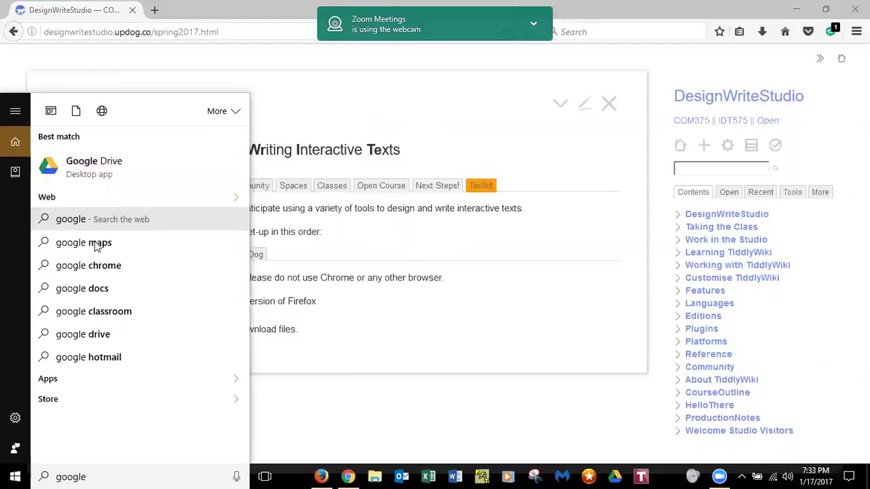
pyautogui.click(113, 176)
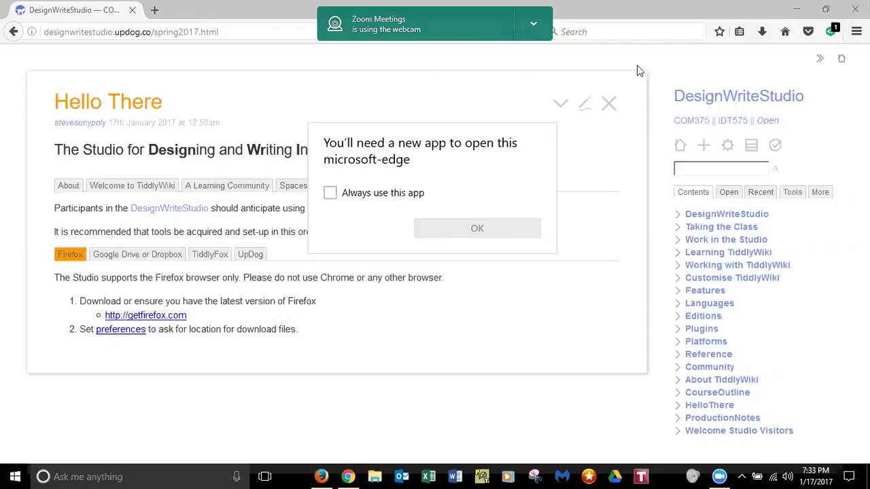
pyautogui.click(638, 6)
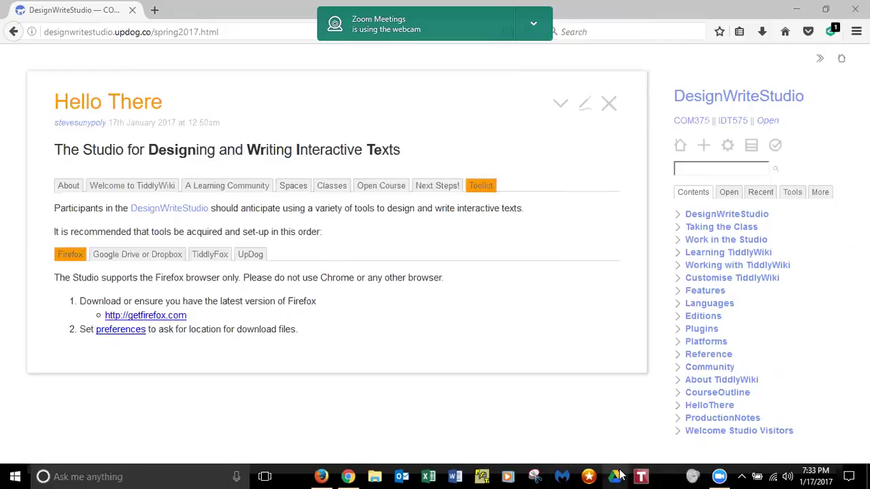
pyautogui.click(640, 477)
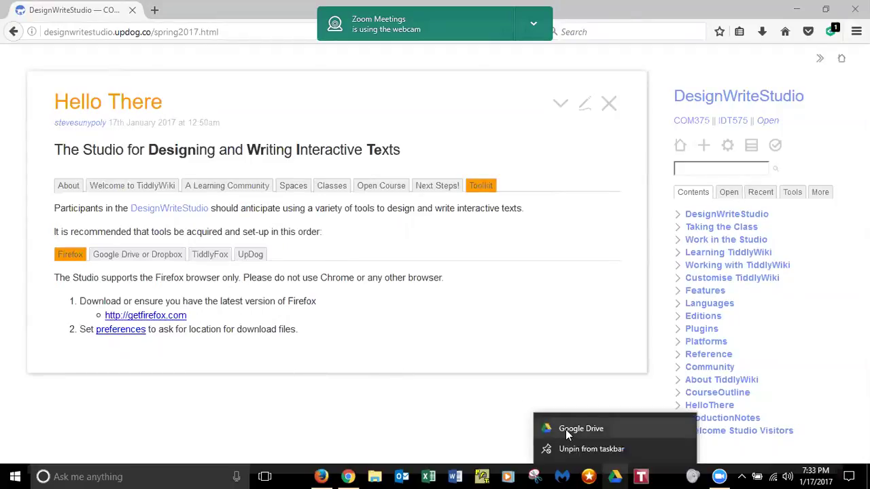
# - Dismiss Google Drive's quick options, minimize one Google Drive folder window and close the other
pyautogui.click(537, 422)
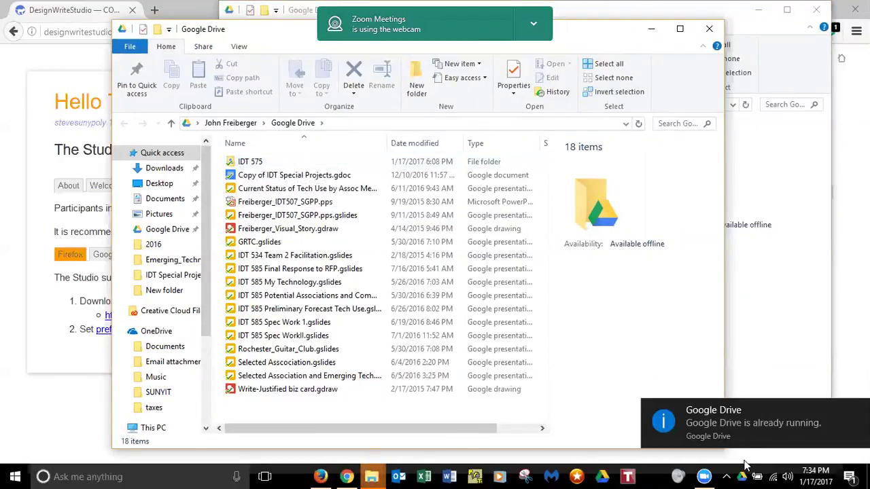
pyautogui.rightClick(604, 476)
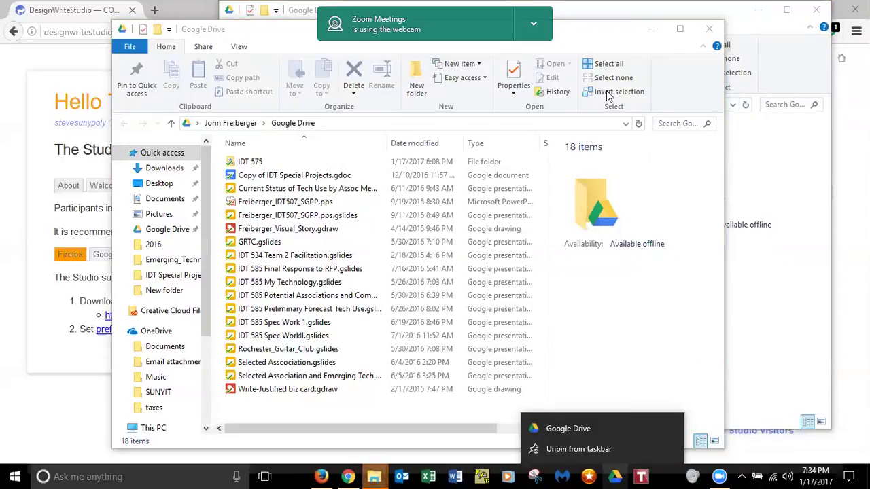
pyautogui.click(607, 33)
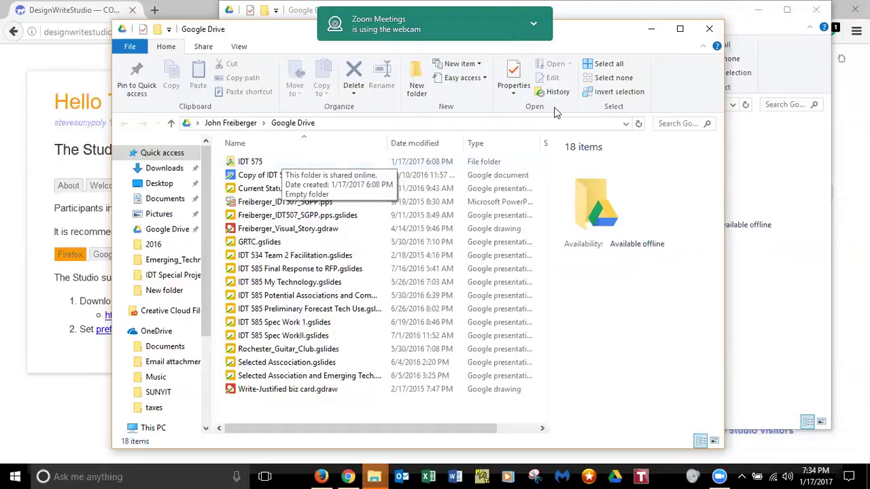
pyautogui.click(651, 32)
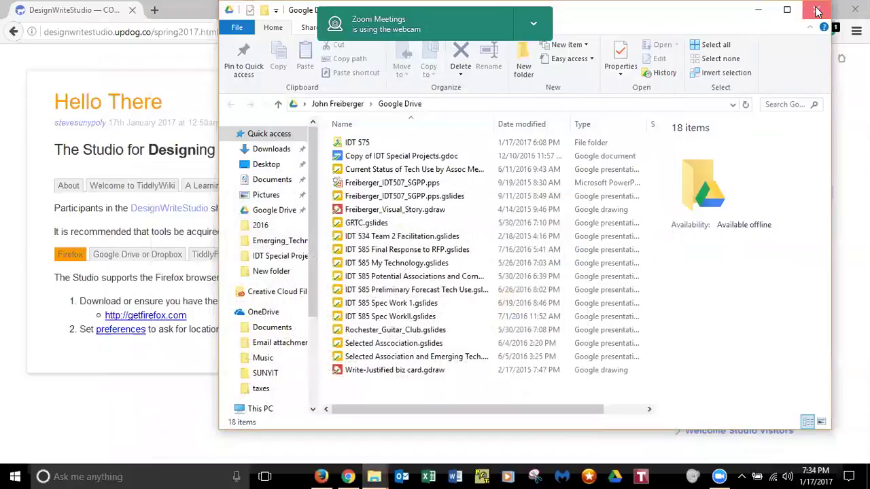
pyautogui.click(819, 11)
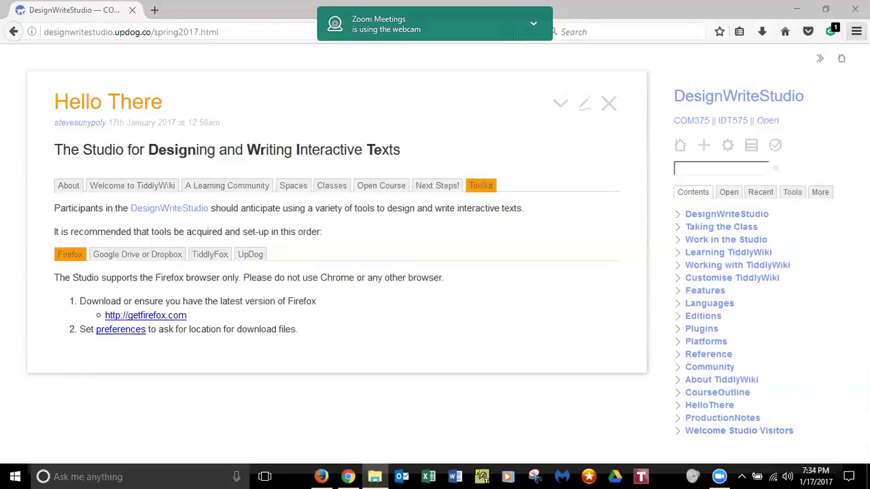
# - Confirm Firefox Options has downloads set to 'Always ask me where to save files', then return to the wiki tab
pyautogui.click(856, 31)
pyautogui.click(856, 32)
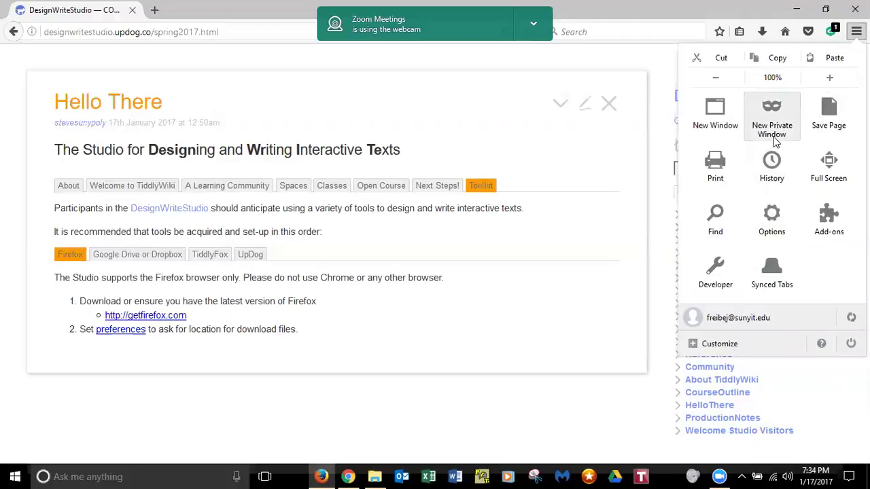
pyautogui.press('Escape')
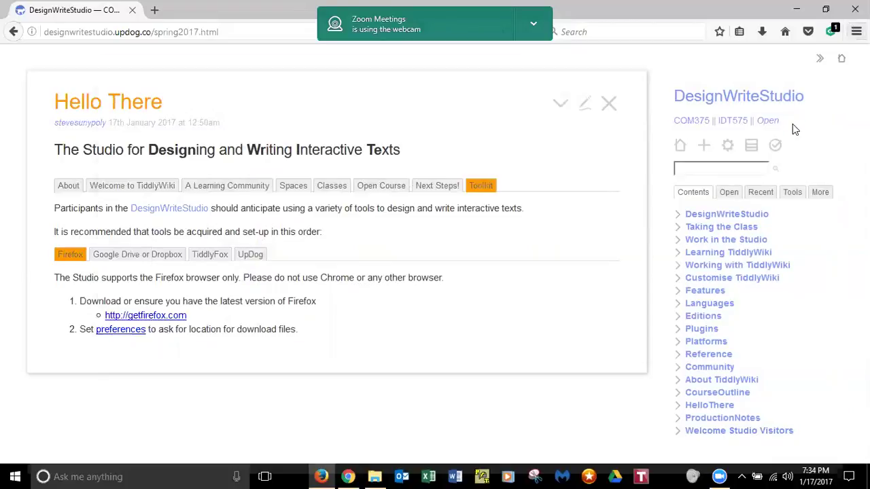
pyautogui.hotkey('ctrl', 's')
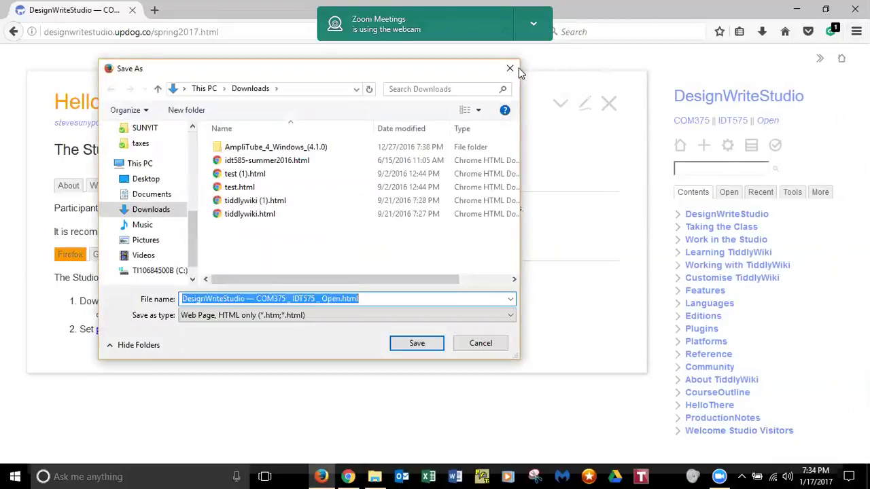
pyautogui.click(513, 68)
pyautogui.click(856, 32)
pyautogui.click(656, 42)
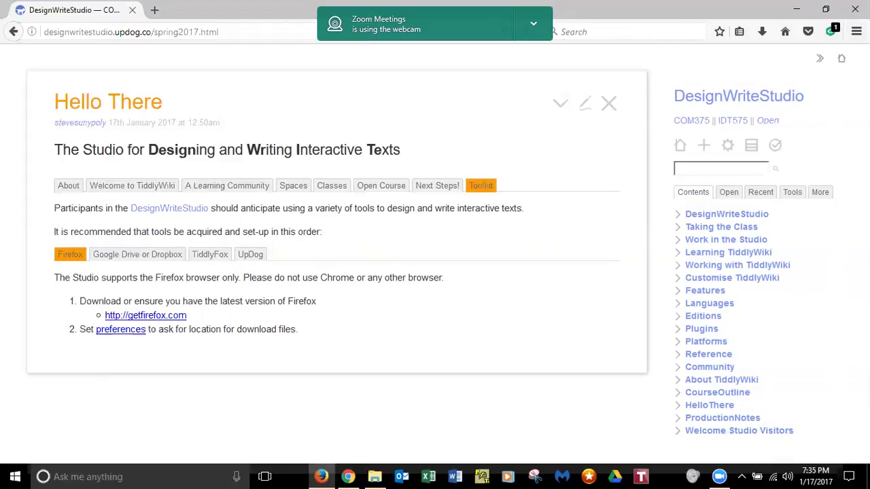
pyautogui.click(856, 31)
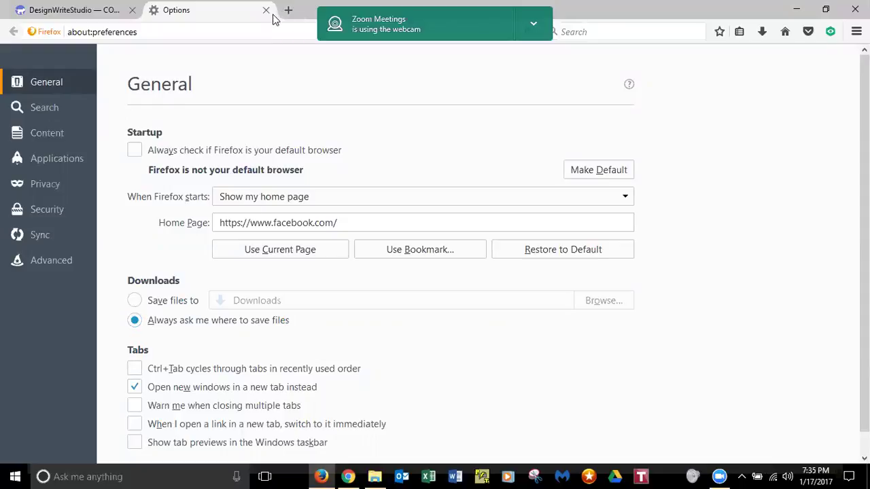
pyautogui.click(100, 16)
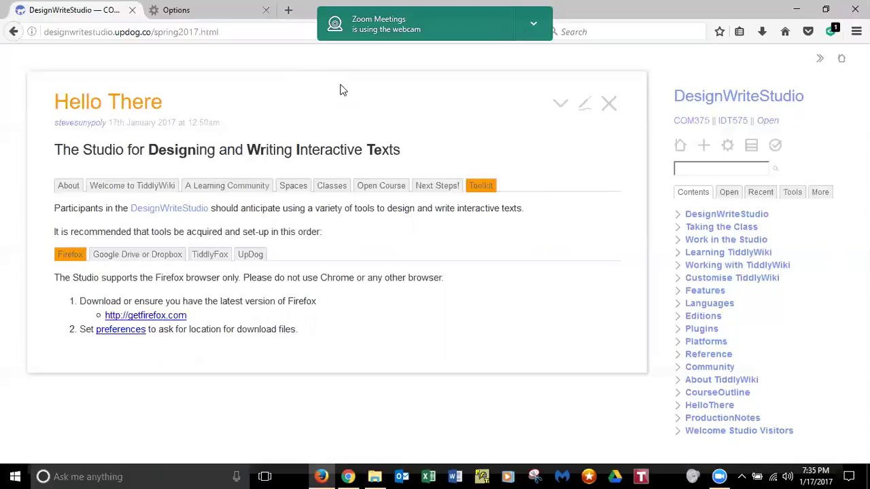
# - Install the TiddlyFox extension from the Toolkit's TiddlyFox step and restart Firefox
pyautogui.click(208, 257)
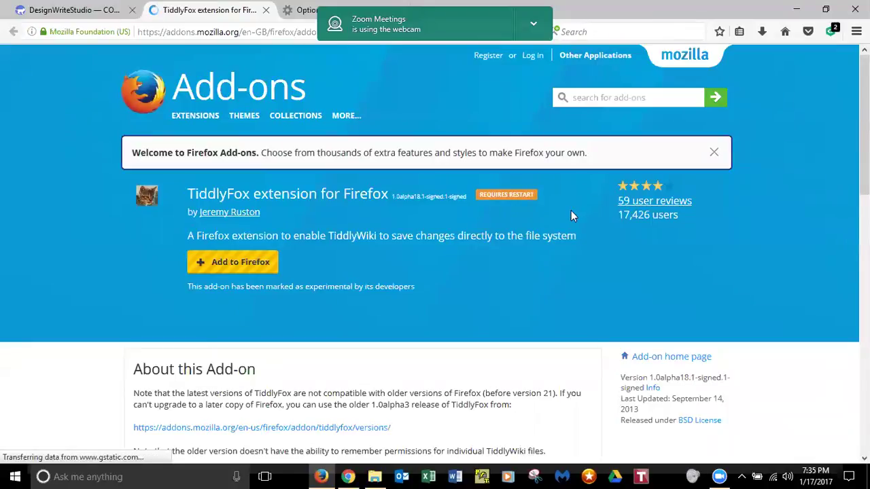
pyautogui.scroll(-2, 435, 250)
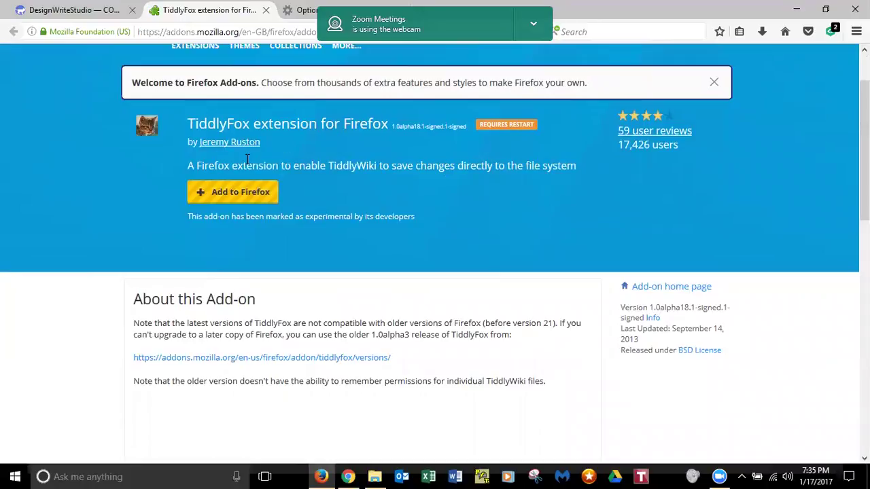
pyautogui.click(243, 195)
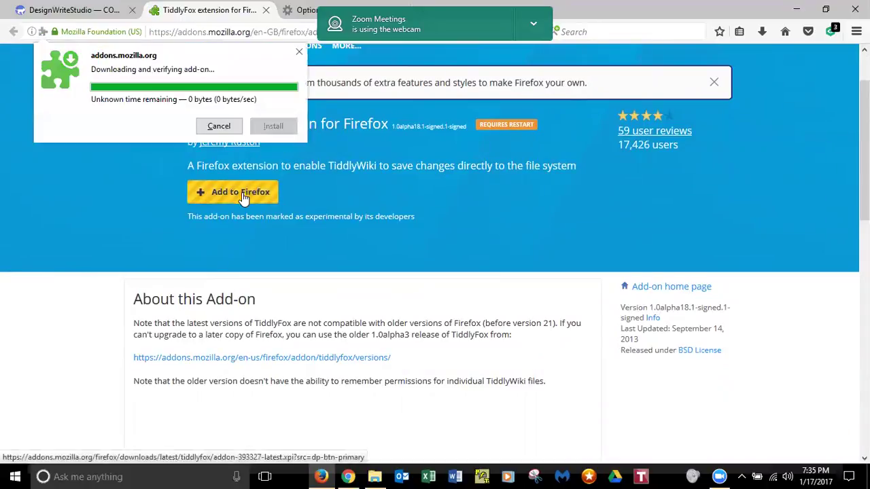
pyautogui.click(272, 131)
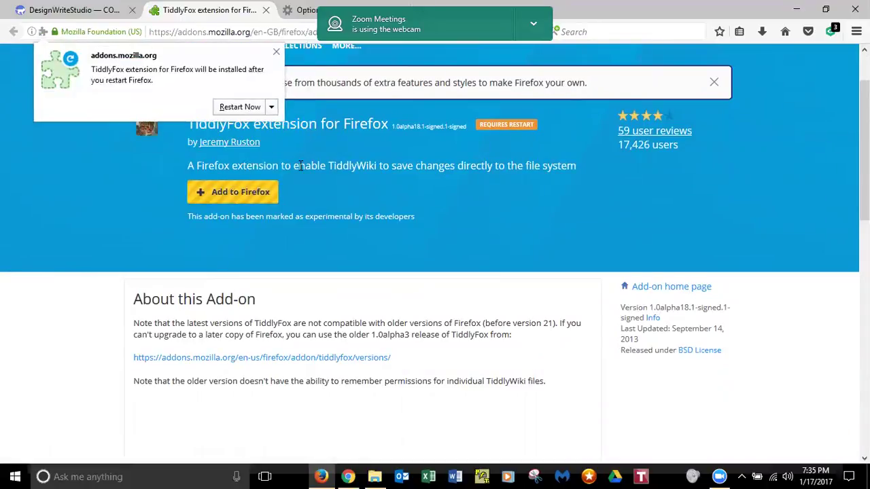
pyautogui.click(240, 107)
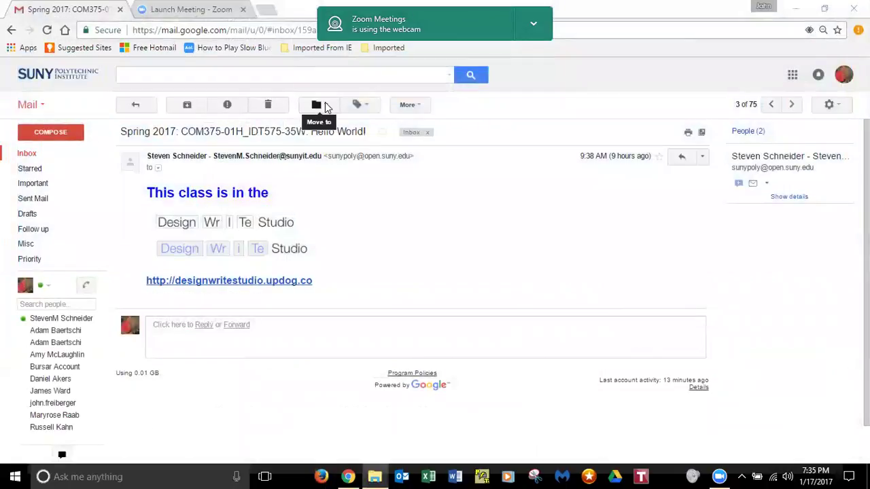
# - Minimize and restore the Gmail course email window, then bring Firefox back in front
pyautogui.click(798, 13)
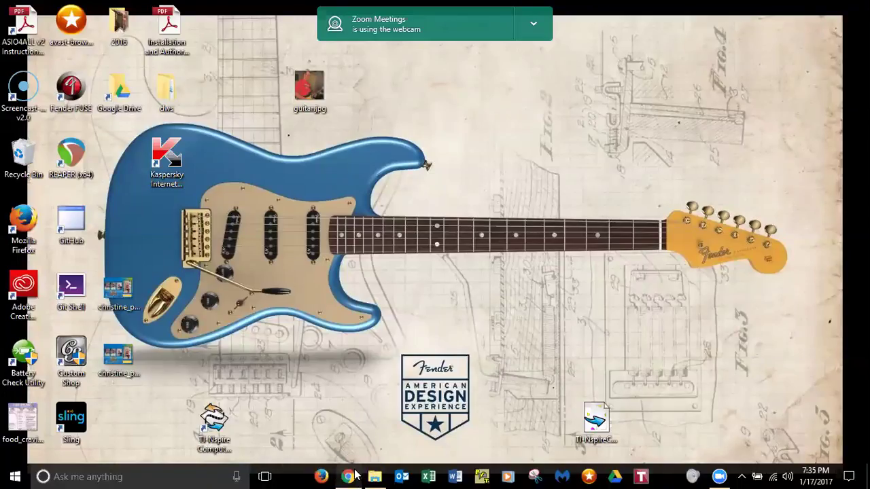
pyautogui.click(350, 475)
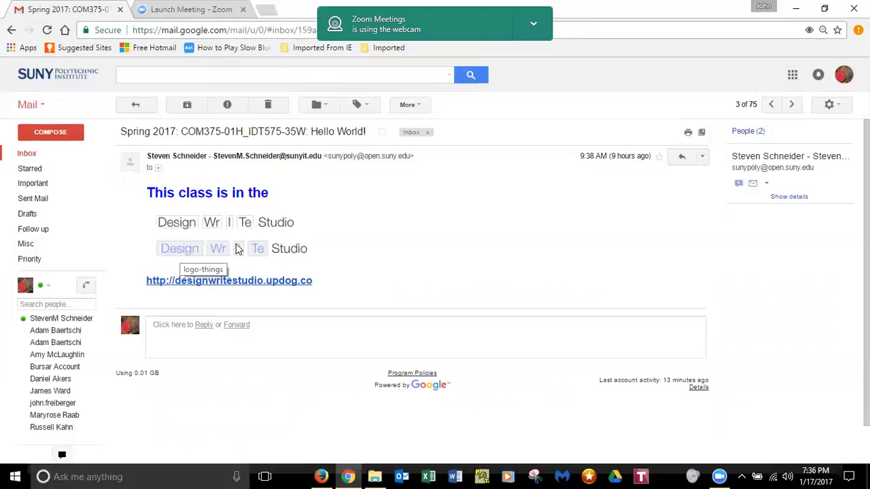
pyautogui.moveTo(321, 476)
pyautogui.click(321, 475)
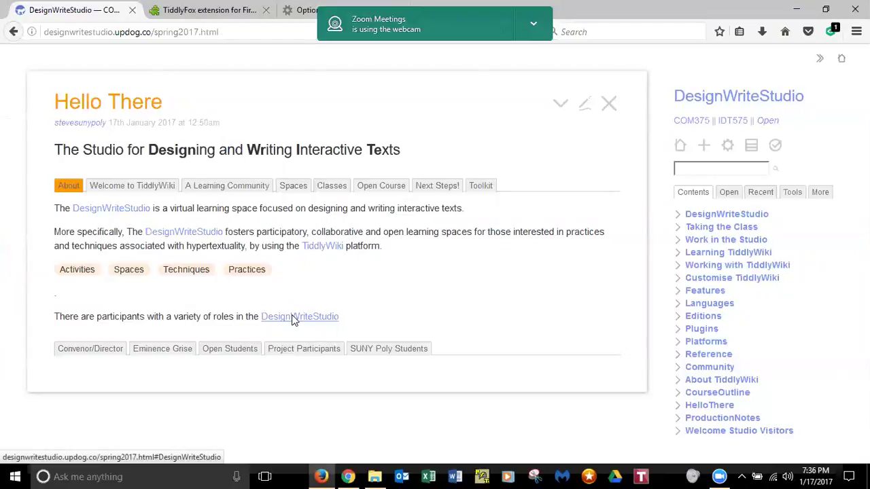
# - Open the DesignWriteStudio tiddler and expand Design, Wr and Te in both logo lines
pyautogui.click(292, 318)
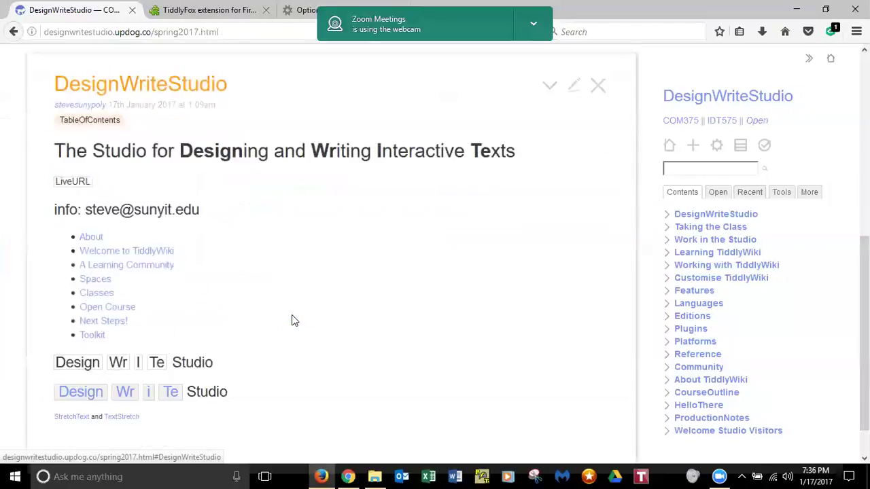
pyautogui.click(156, 364)
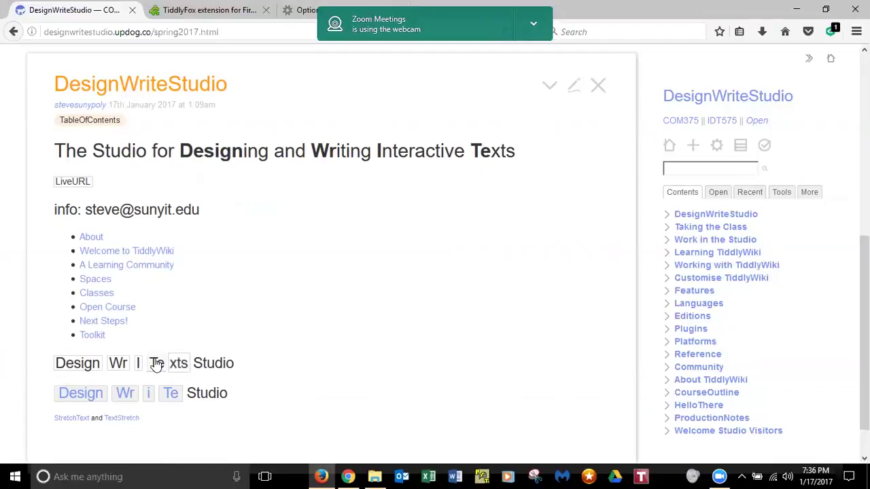
pyautogui.click(120, 364)
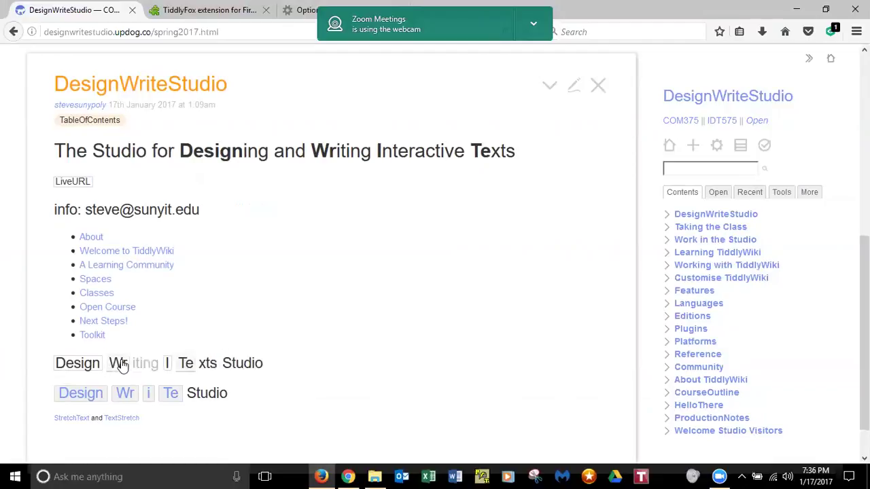
pyautogui.click(68, 365)
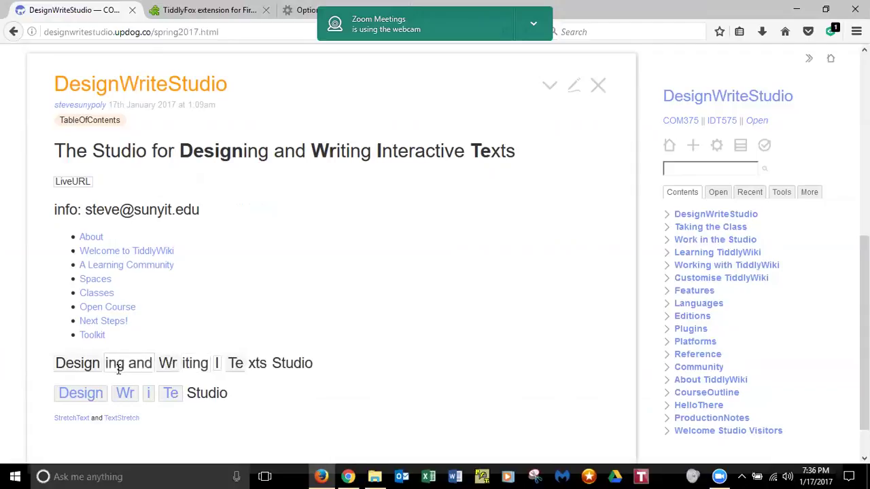
pyautogui.click(234, 364)
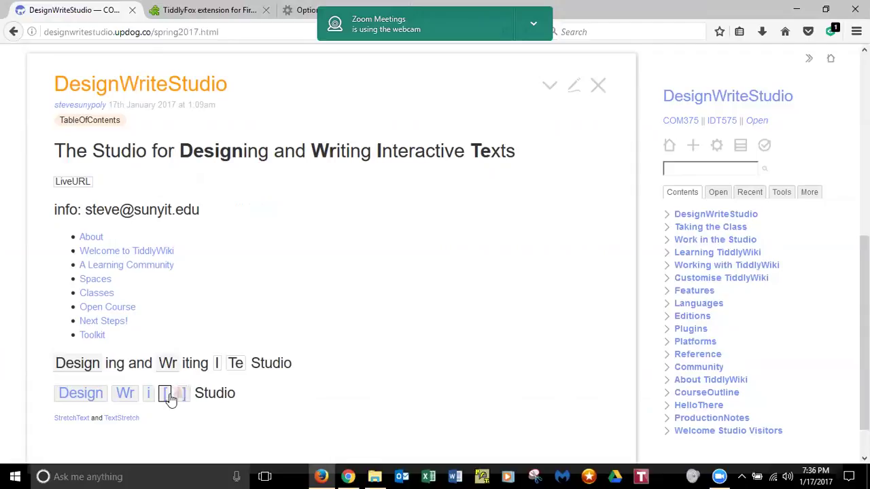
pyautogui.click(128, 392)
pyautogui.click(79, 386)
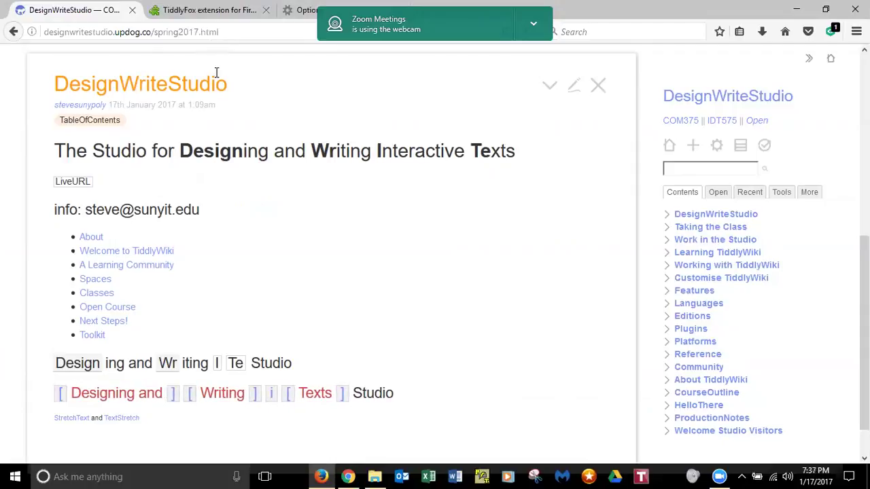
# - Open Toolkit from the table of contents and read its UpDog setup tab
pyautogui.click(98, 339)
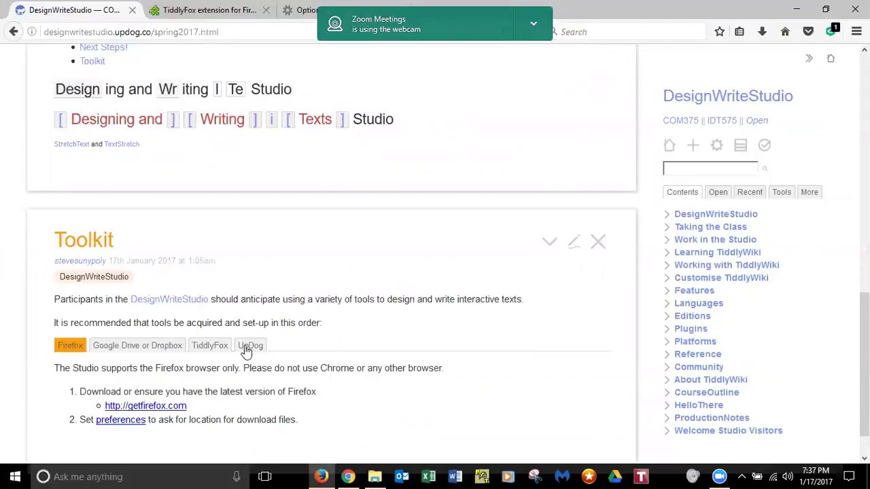
pyautogui.click(250, 346)
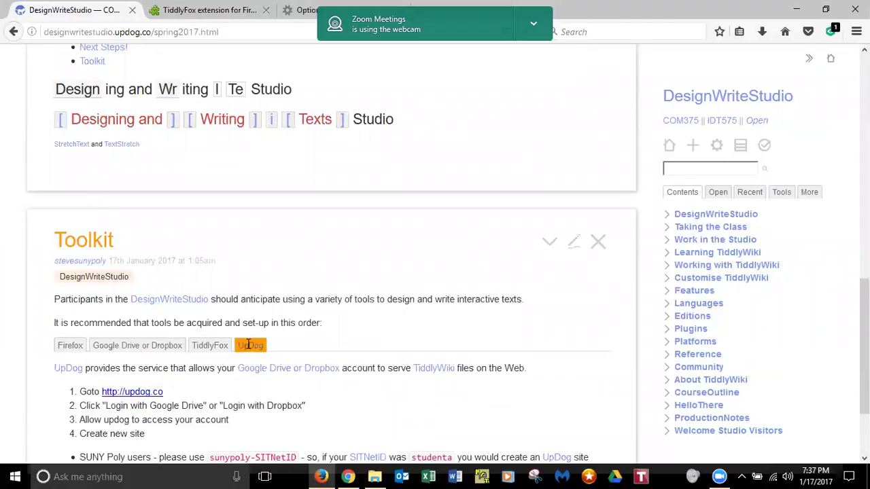
pyautogui.scroll(-2, 406, 299)
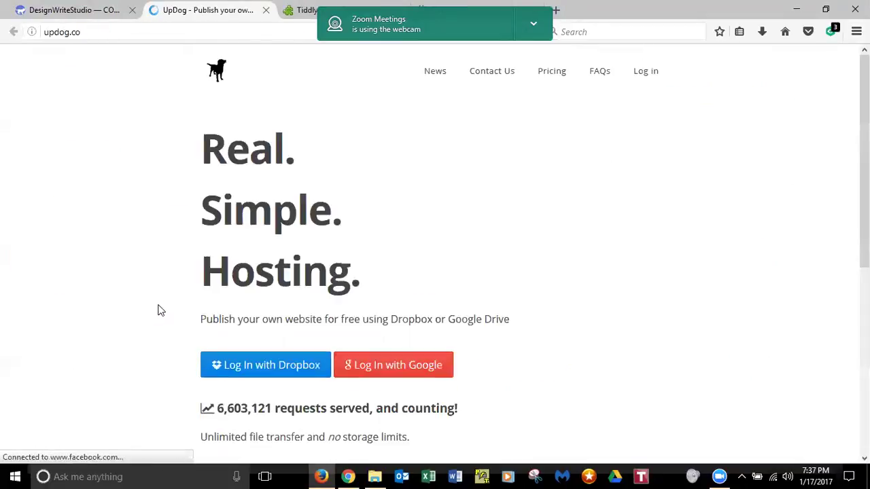
# - Start UpDog's Log In with Google and submit the university e-mail address
pyautogui.scroll(-1, 434, 244)
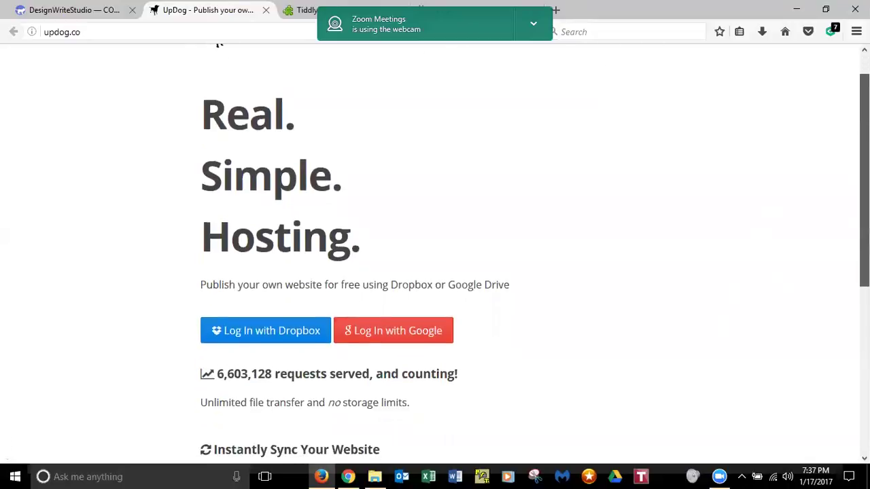
pyautogui.scroll(1, 435, 245)
pyautogui.scroll(-3, 520, 206)
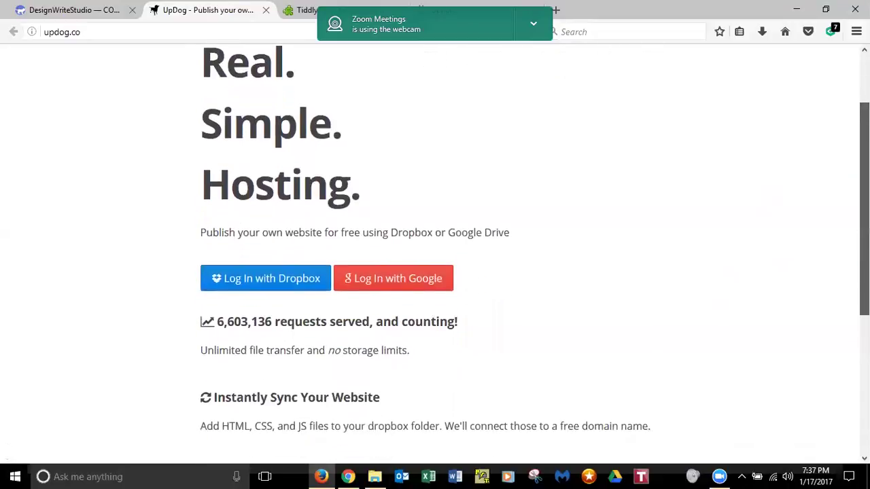
pyautogui.click(433, 270)
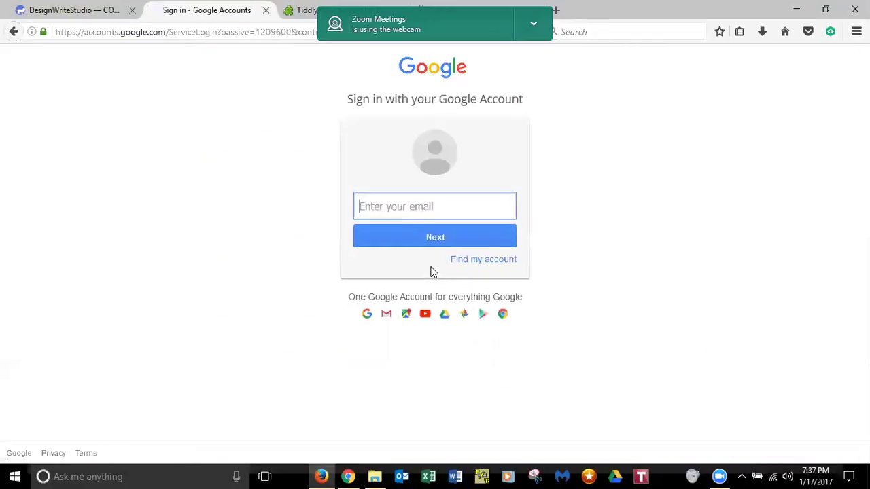
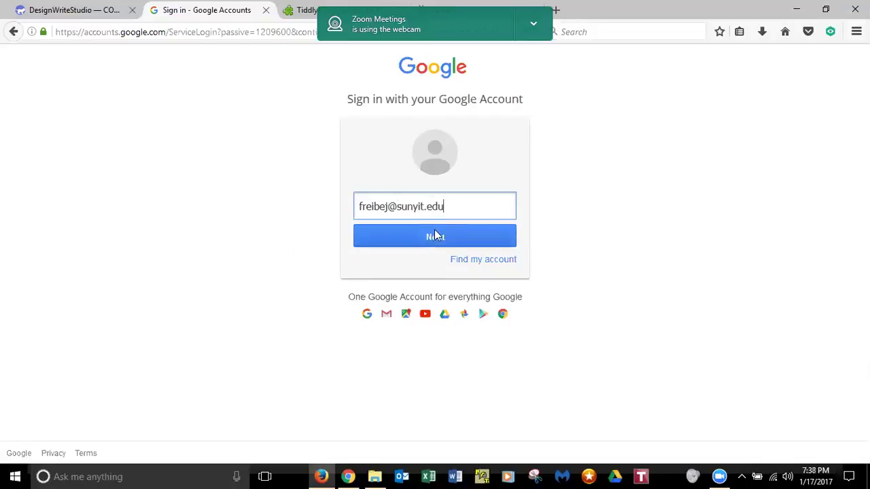
pyautogui.click(435, 238)
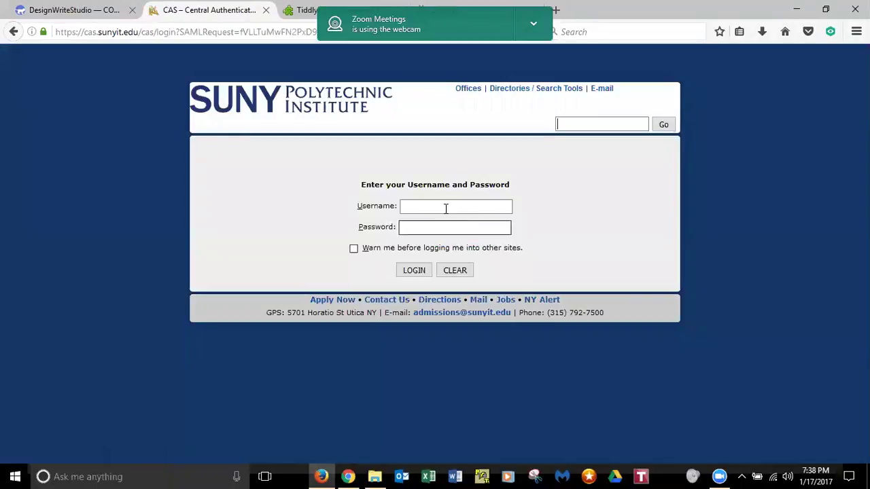
# - Log in on the CAS page with the university username and password, remember the login, and allow UpDog offline access
pyautogui.click(446, 208)
pyautogui.write('freibej')
pyautogui.press('Tab')
pyautogui.write('******')
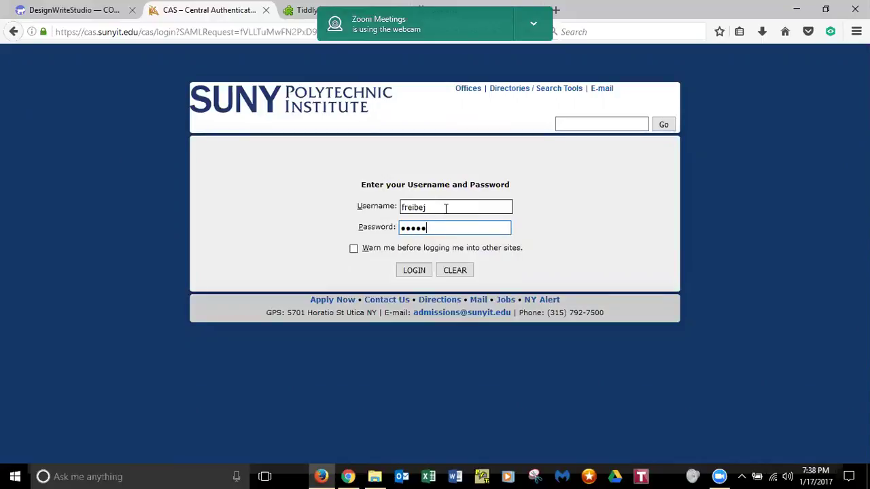
pyautogui.write('***')
pyautogui.press('Return')
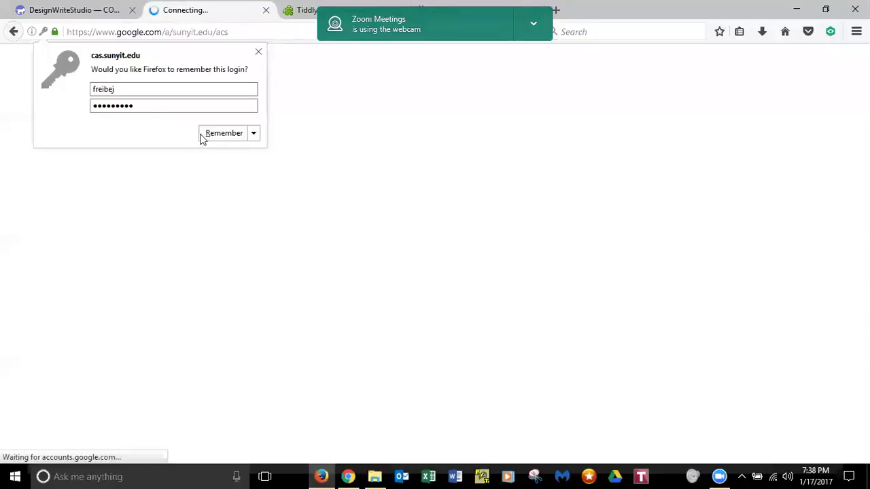
pyautogui.click(224, 133)
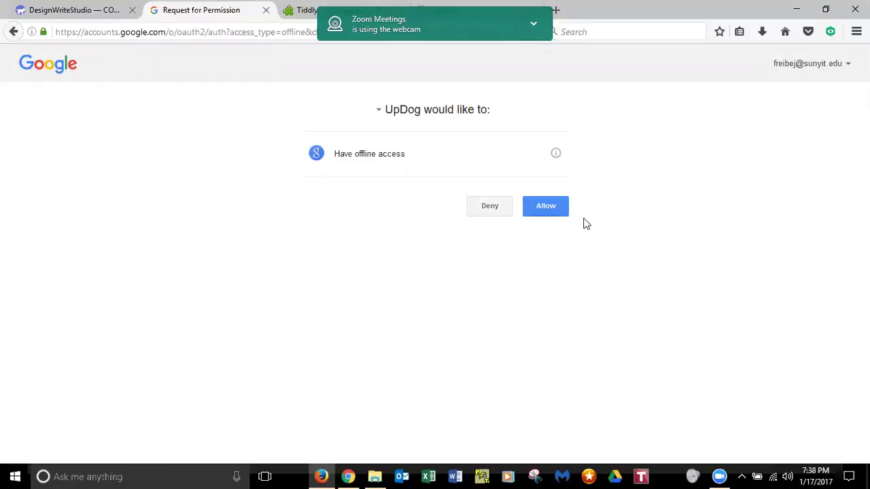
pyautogui.click(545, 212)
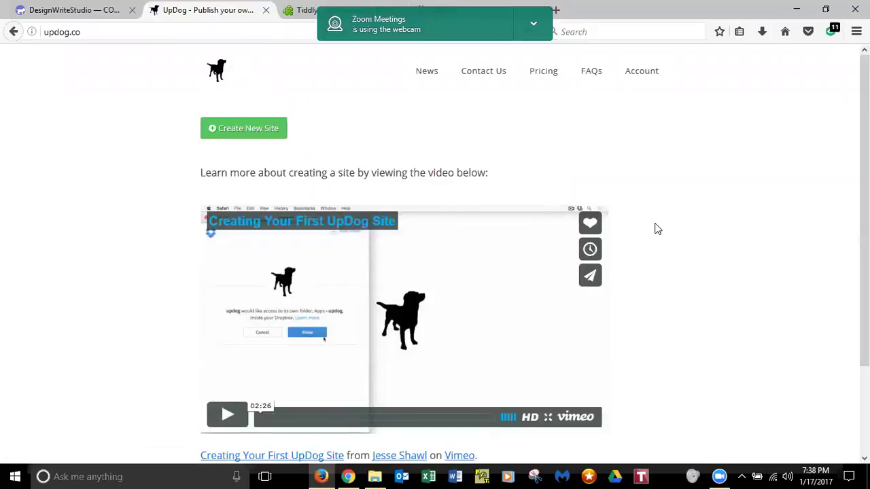
# - Start a new UpDog site named in the sunypoly-NetID format, leaving Domain blank
pyautogui.click(240, 131)
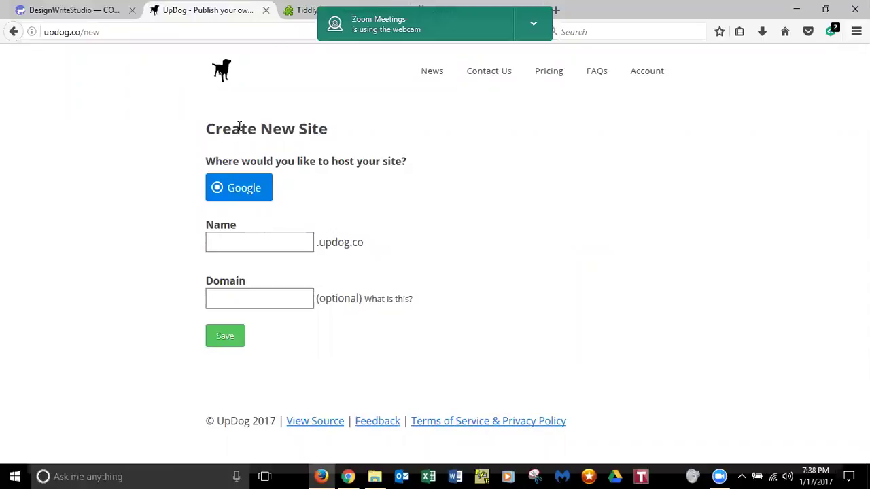
pyautogui.click(237, 240)
pyautogui.write('sunypoly-freibej')
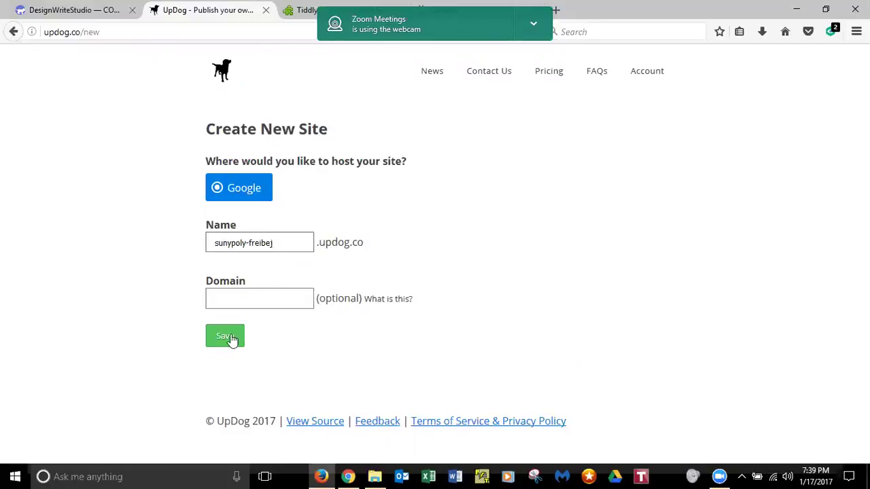
pyautogui.click(242, 294)
pyautogui.click(227, 343)
# - Save the new site and view its live Welcome to UpDog page
pyautogui.click(229, 339)
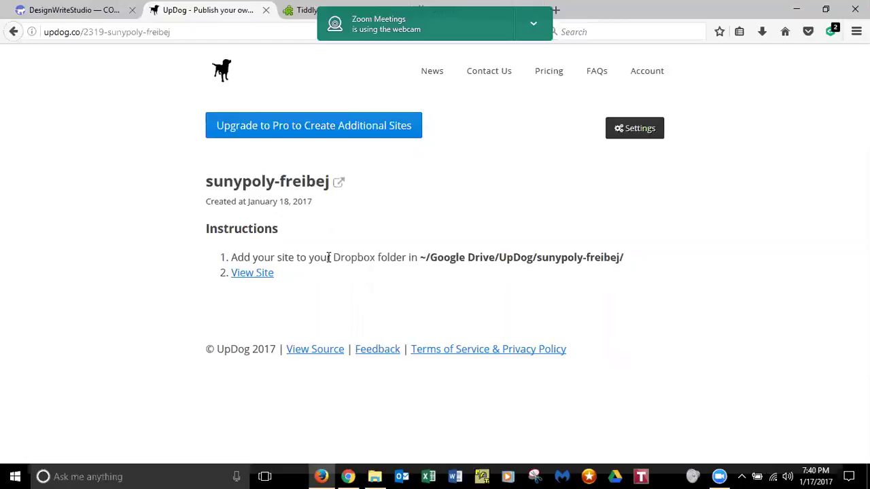
pyautogui.click(243, 276)
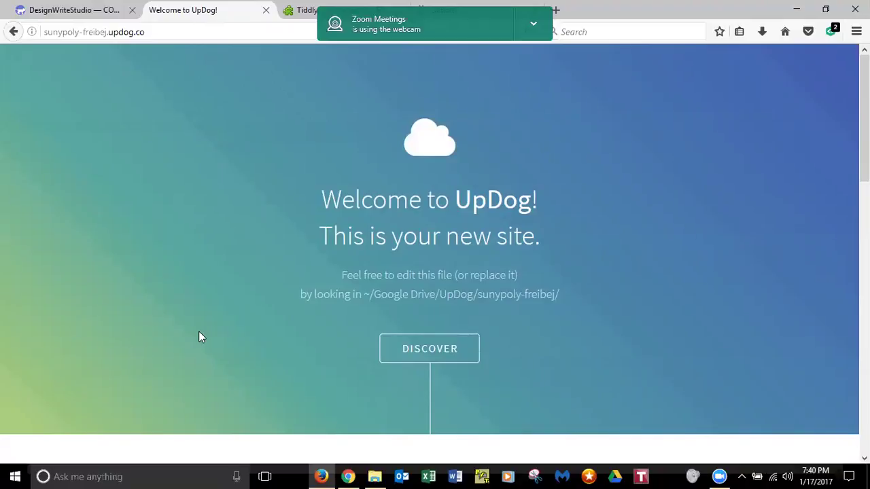
# - Open index.html from Google Drive's UpDog site folder in Chrome
pyautogui.moveTo(375, 475)
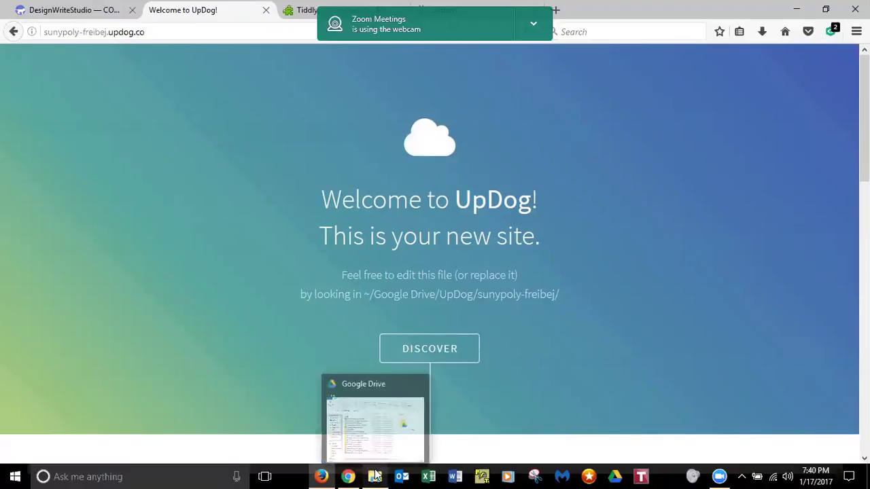
pyautogui.click(375, 476)
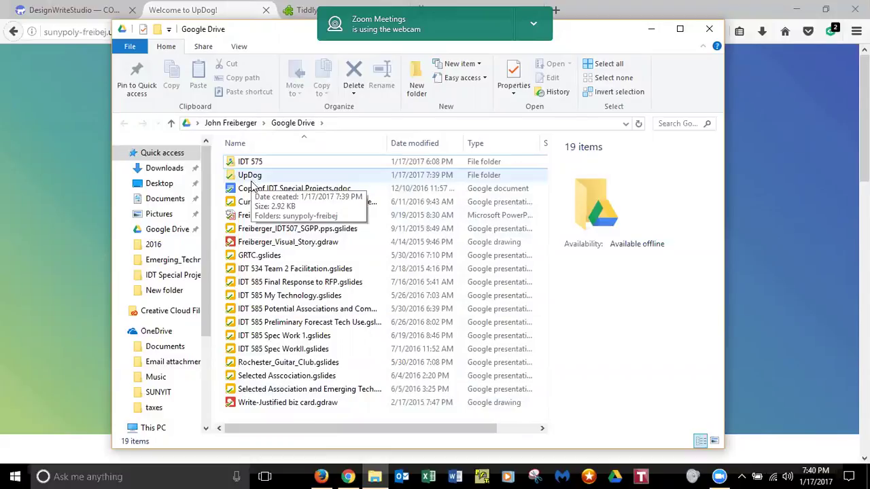
pyautogui.click(252, 189)
pyautogui.doubleClick(251, 174)
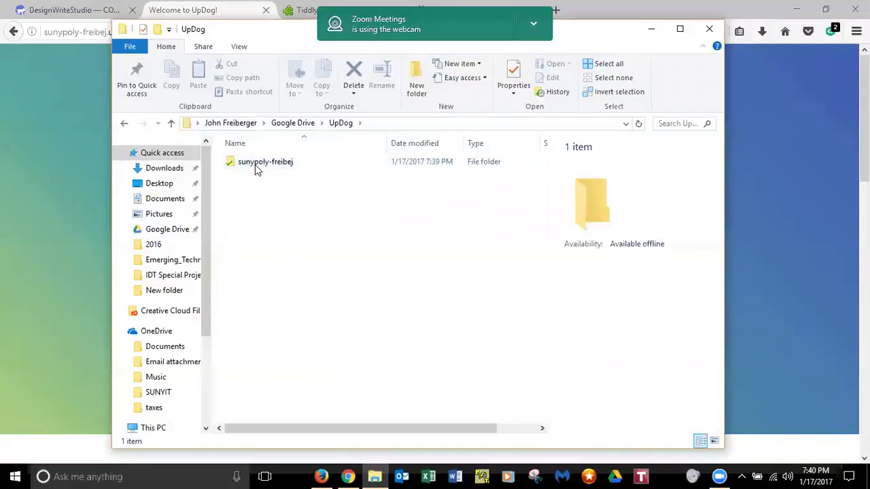
pyautogui.doubleClick(258, 165)
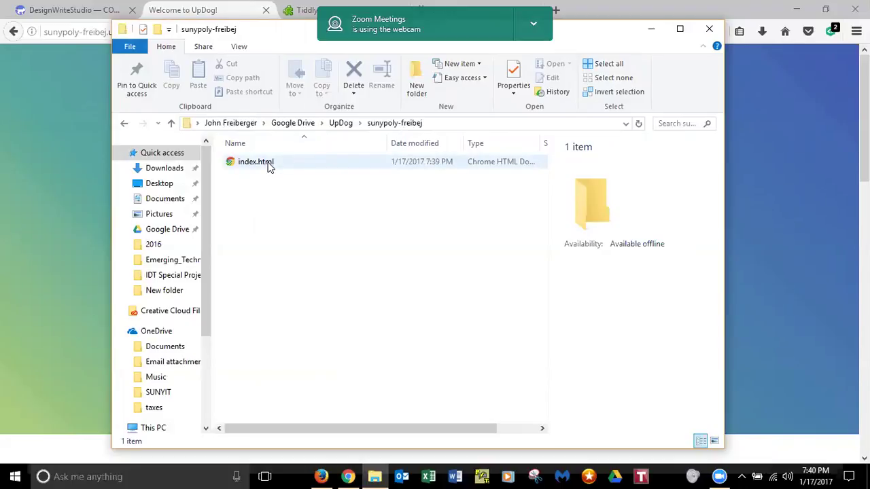
pyautogui.doubleClick(269, 166)
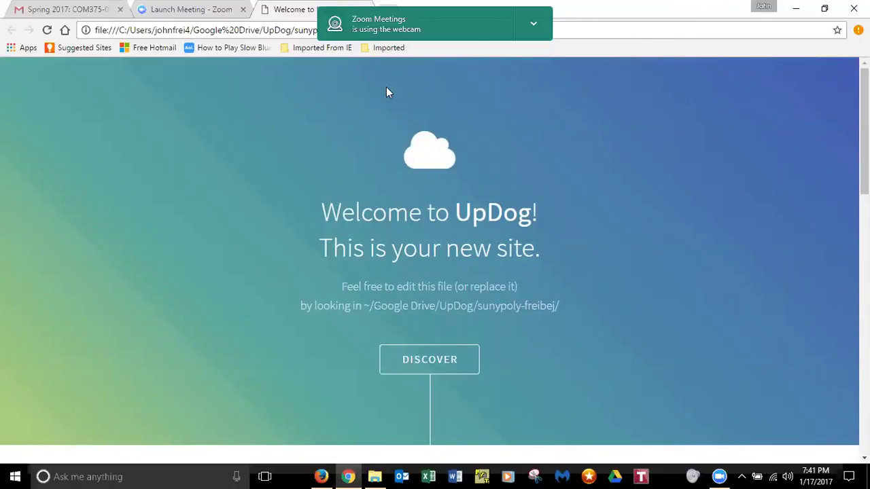
# - Restore and move the Chrome window aside, minimize File Explorer, and bring Firefox forward
pyautogui.click(824, 8)
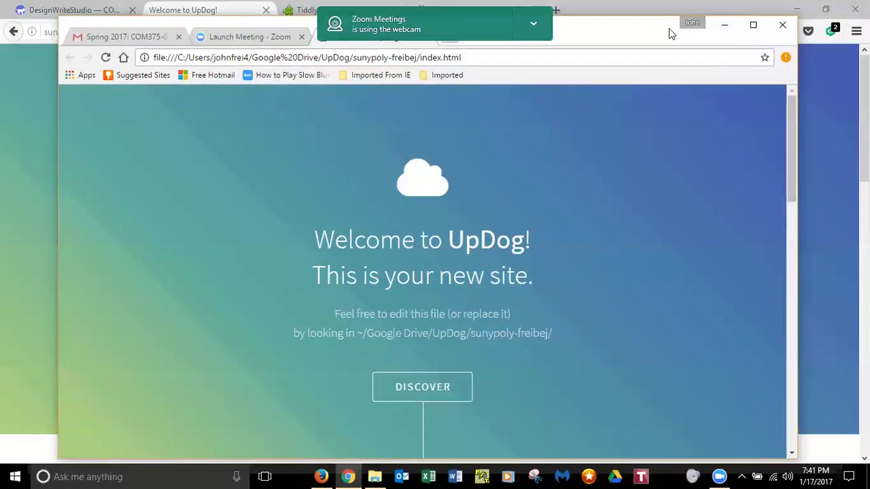
pyautogui.moveTo(668, 28); pyautogui.dragTo(680, 60)
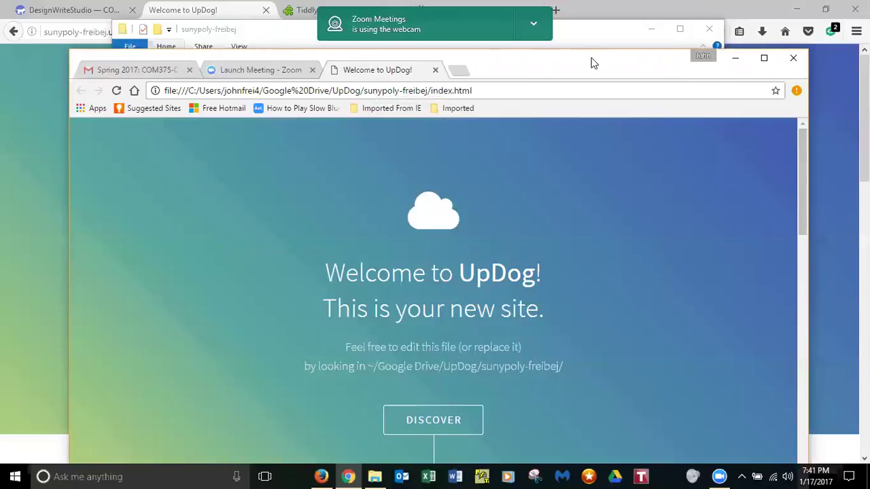
pyautogui.moveTo(584, 65); pyautogui.dragTo(579, 129)
pyautogui.click(651, 30)
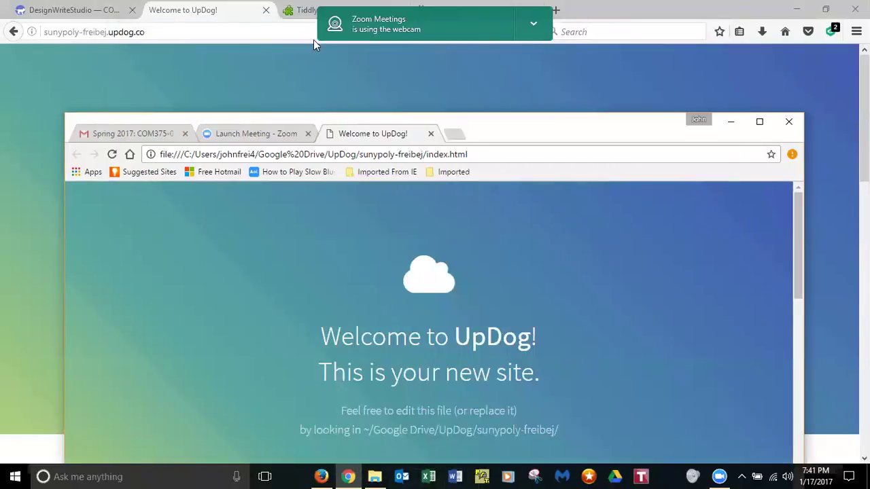
pyautogui.click(209, 70)
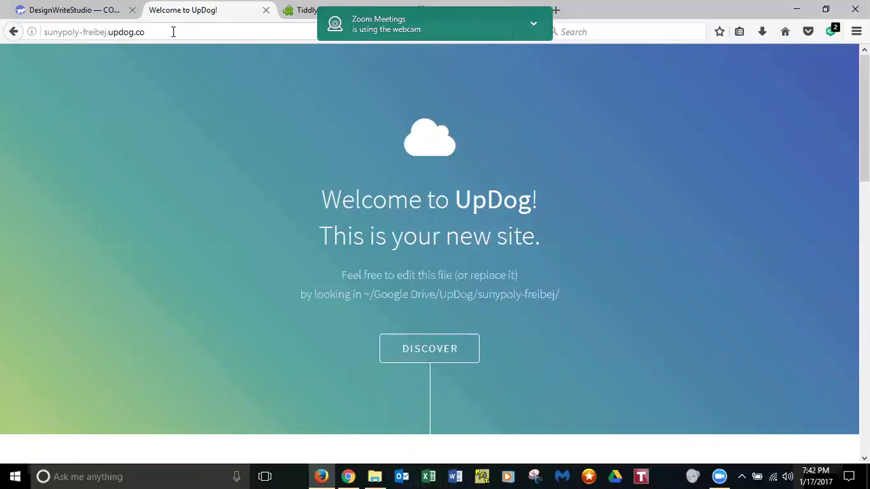
# - Switch to the DesignWriteStudio tab and scroll up to its section links, About through Toolkit
pyautogui.click(93, 12)
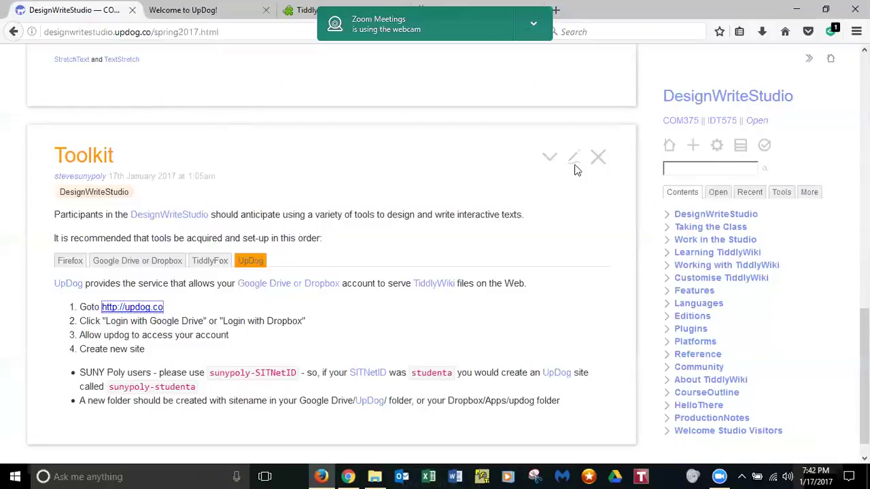
pyautogui.scroll(2, 864, 367)
pyautogui.scroll(7, 864, 367)
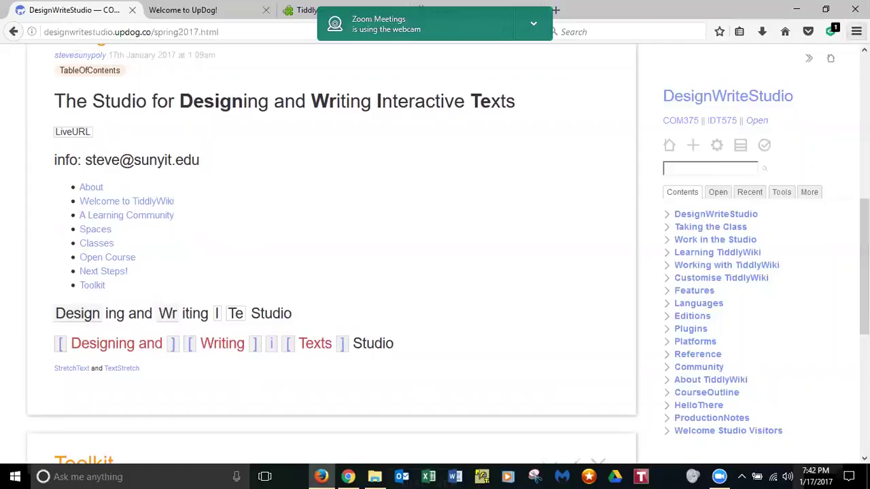
# - Go home to Hello There and open Create your first TiddlyWiki from Next Steps!
pyautogui.click(832, 61)
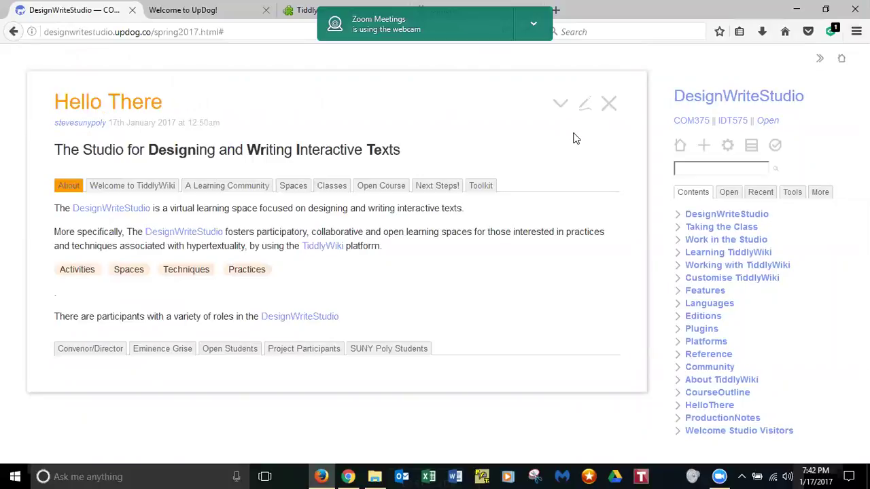
pyautogui.click(437, 185)
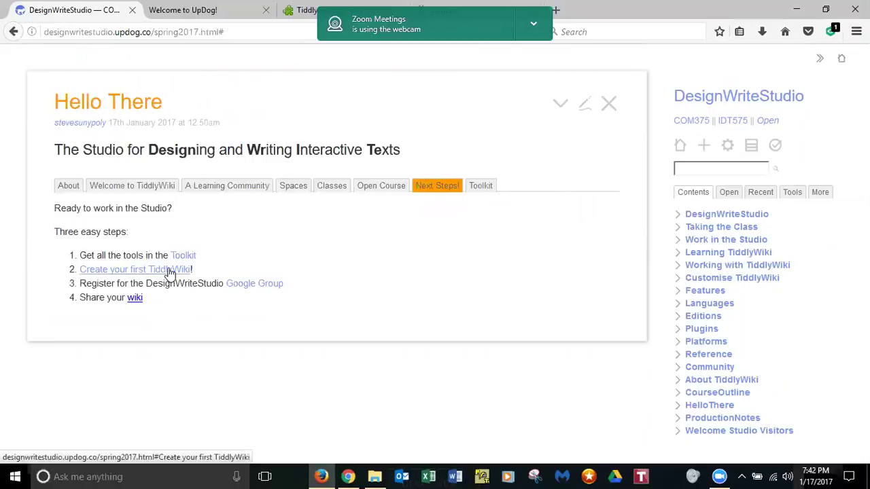
pyautogui.click(170, 272)
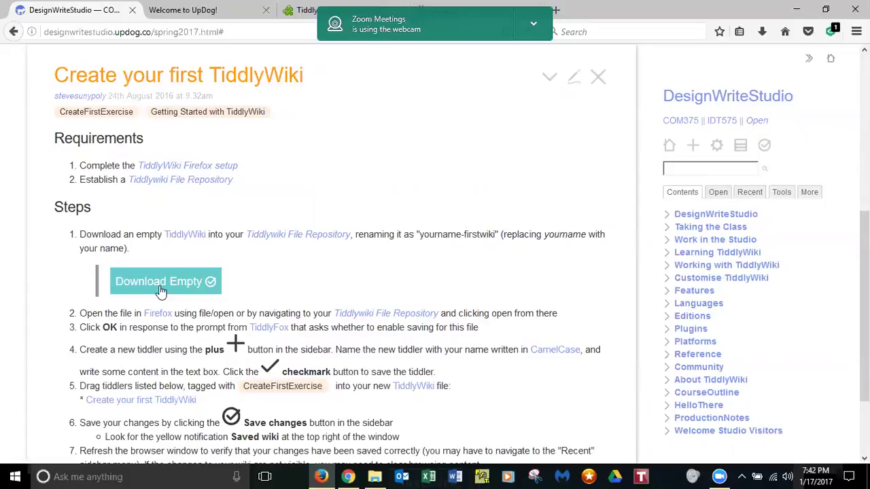
# - Use Download Empty to start downloading empty.html
pyautogui.click(161, 282)
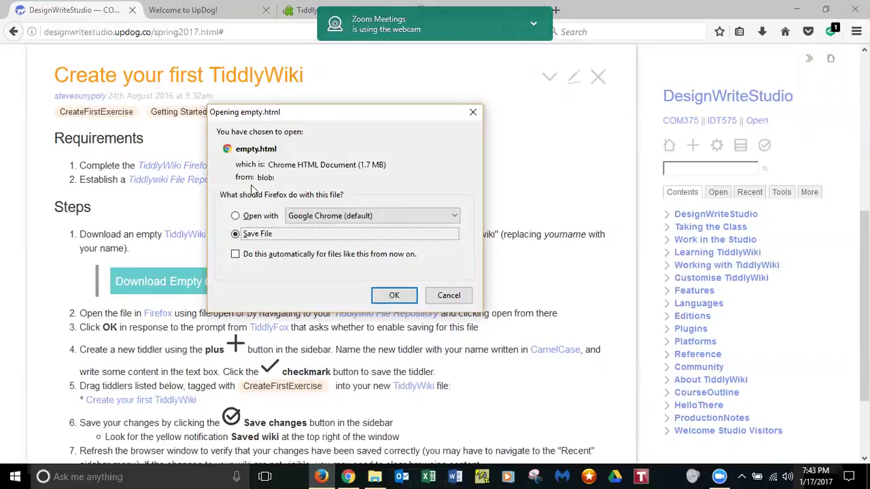
# - Save empty.html to disk, browsing to Google Drive > UpDog > the new site's folder
pyautogui.click(392, 296)
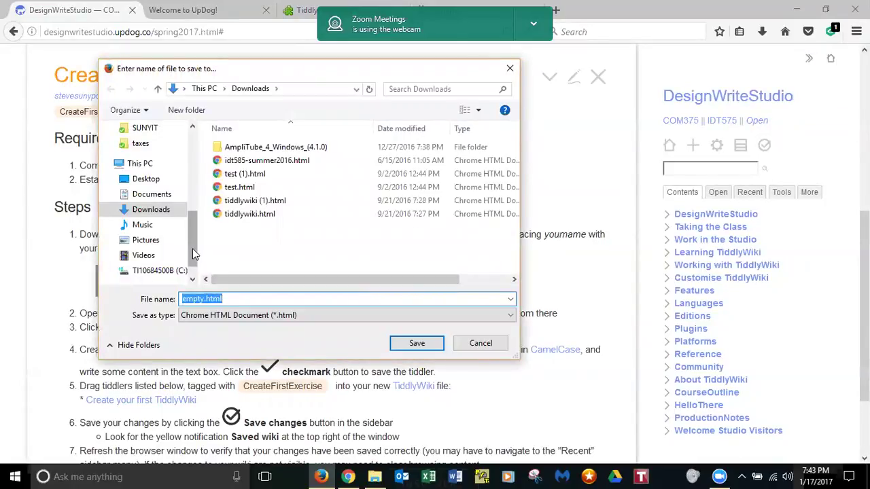
pyautogui.moveTo(192, 247); pyautogui.dragTo(219, 124)
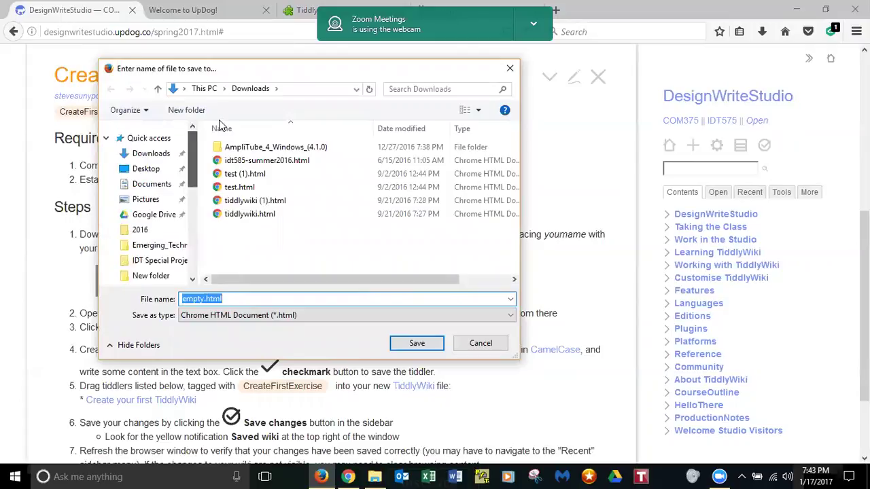
pyautogui.click(165, 215)
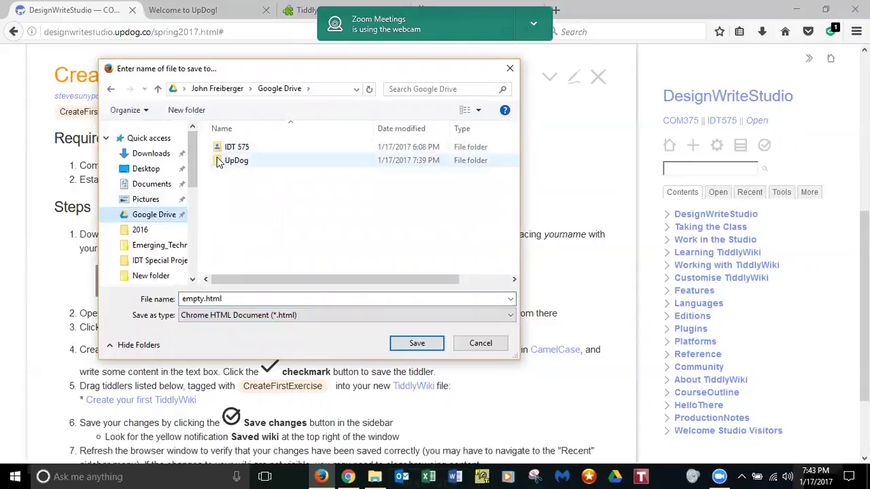
pyautogui.click(219, 168)
pyautogui.doubleClick(219, 168)
pyautogui.click(216, 145)
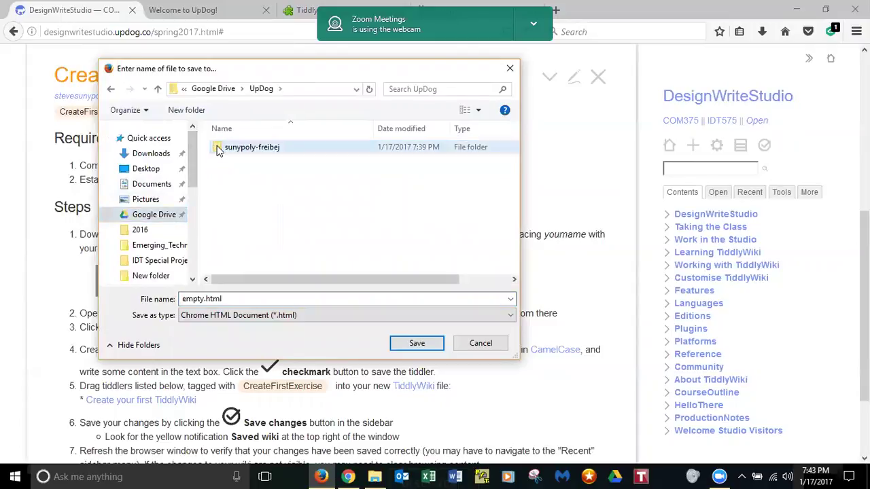
pyautogui.doubleClick(218, 146)
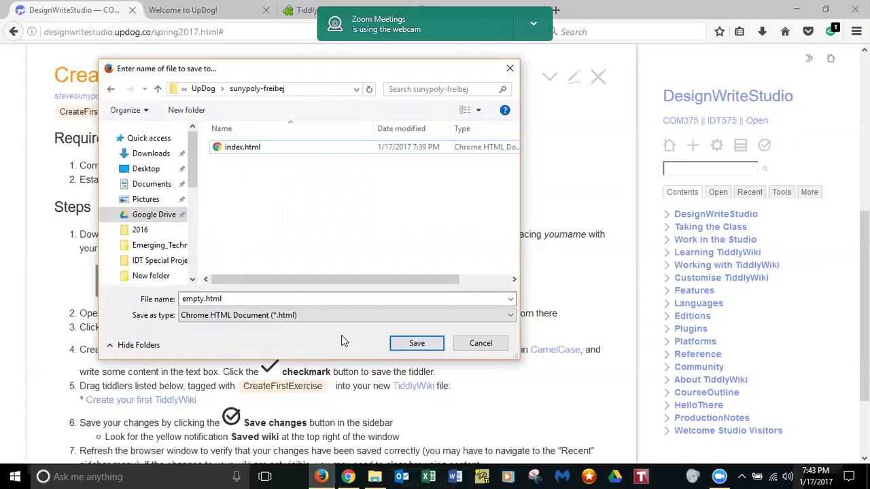
# - Rename the file to my_first_wiki.html, keeping the Chrome HTML Document type
pyautogui.click(204, 299)
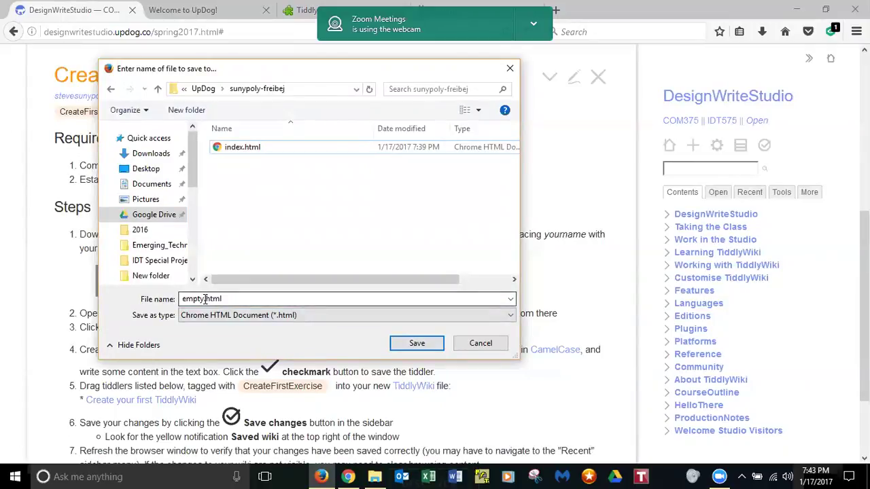
pyautogui.doubleClick(203, 299)
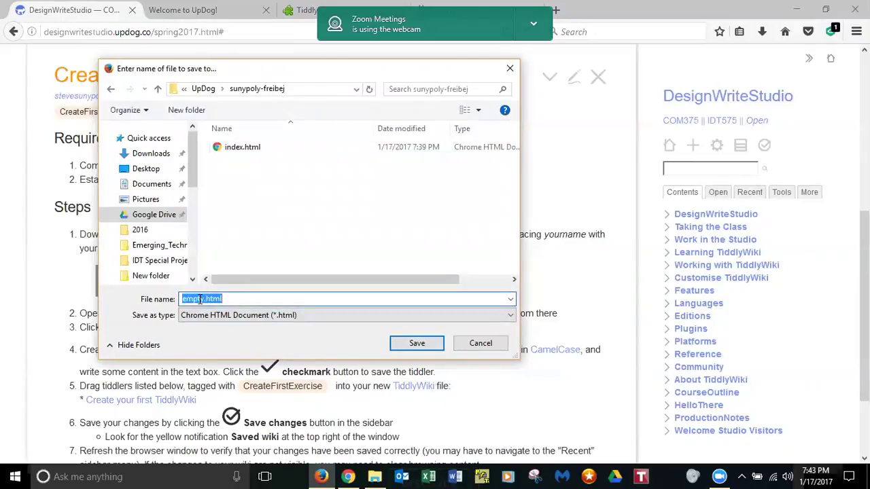
pyautogui.moveTo(204, 298); pyautogui.dragTo(178, 299)
pyautogui.write('my_first_wiki')
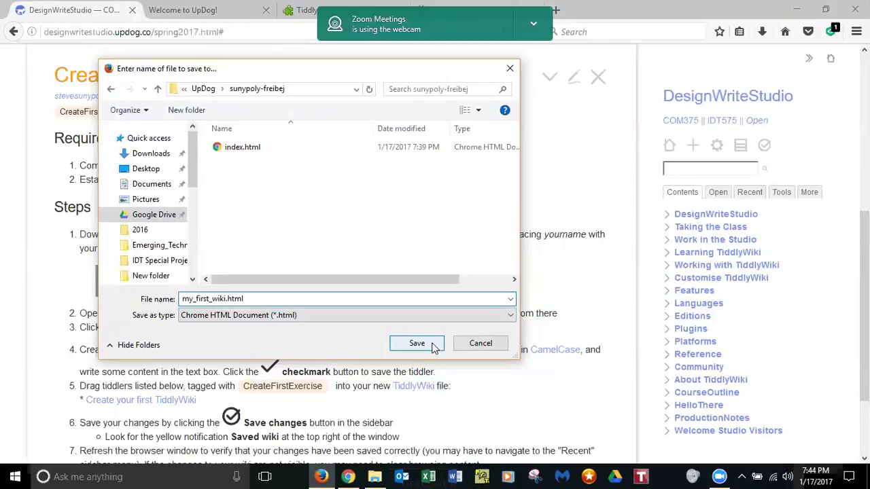
pyautogui.click(510, 316)
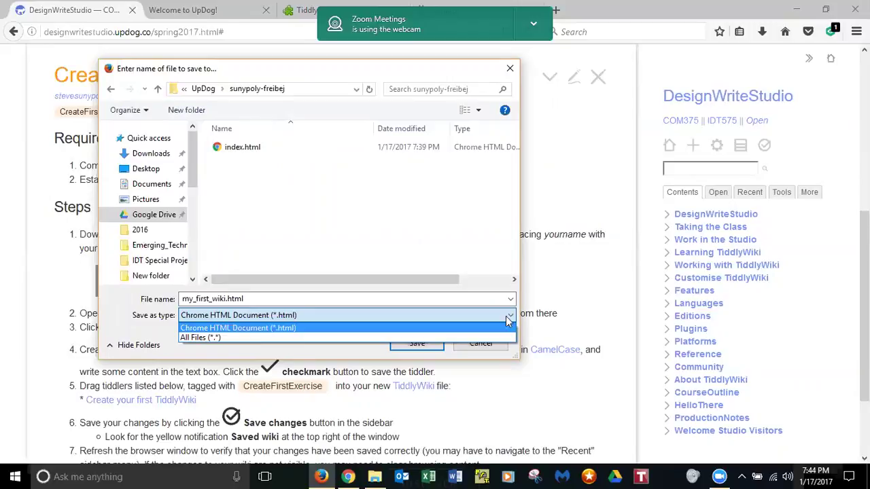
pyautogui.click(324, 329)
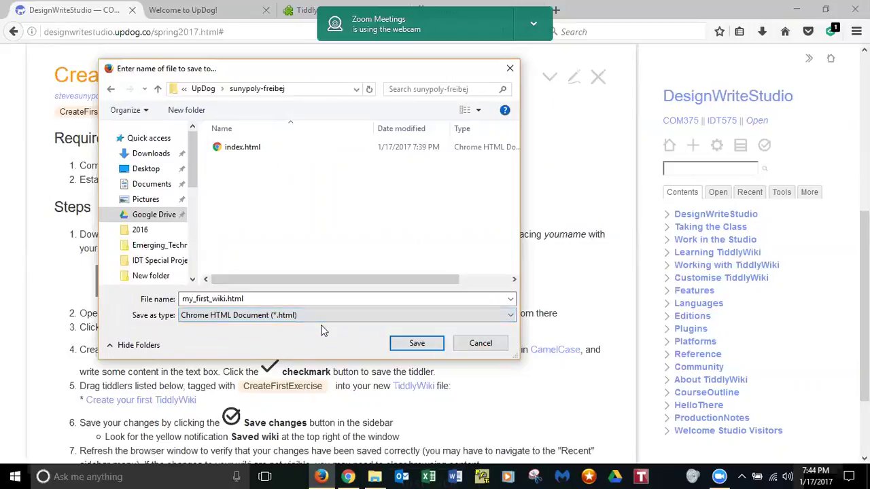
# - Save the wiki as my_first_wiki.html, then bring up Firefox's Open File dialog
pyautogui.click(418, 344)
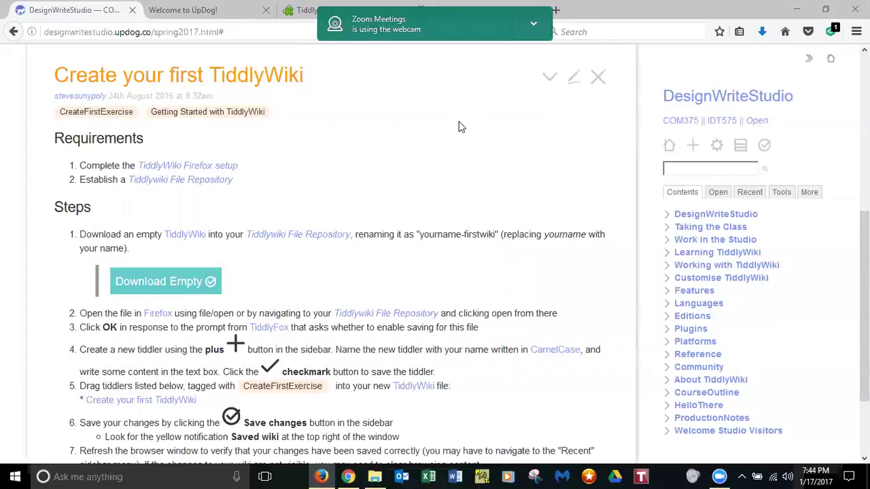
pyautogui.hotkey('ctrl', 'o')
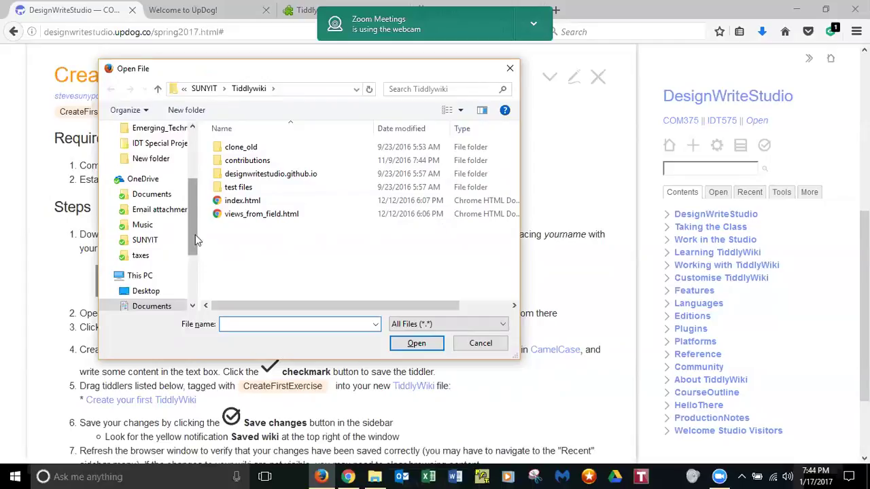
# - Browse to Google Drive > UpDog > sunypoly-freibej and open my_first_wiki.html in Firefox
pyautogui.moveTo(195, 234); pyautogui.dragTo(204, 185)
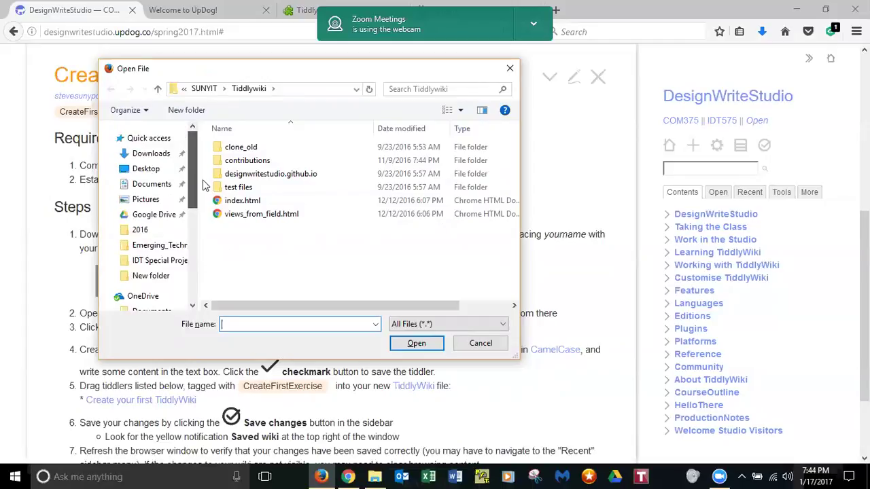
pyautogui.click(156, 216)
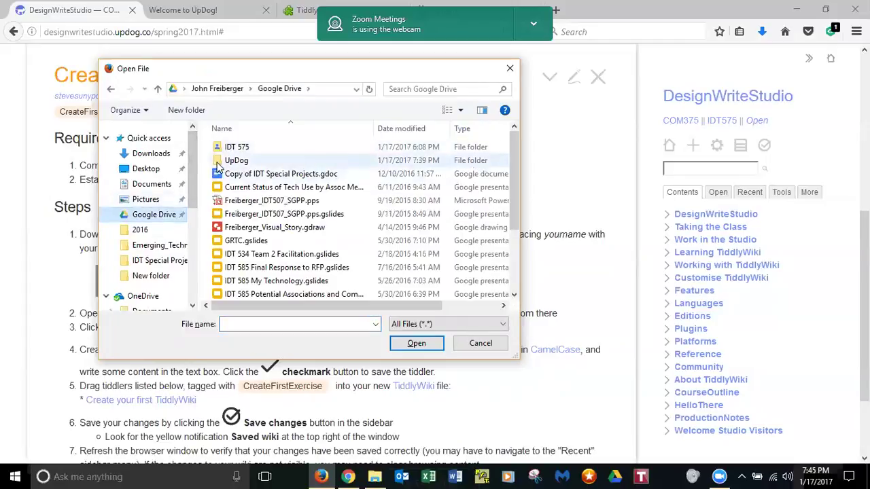
pyautogui.doubleClick(220, 163)
pyautogui.doubleClick(226, 148)
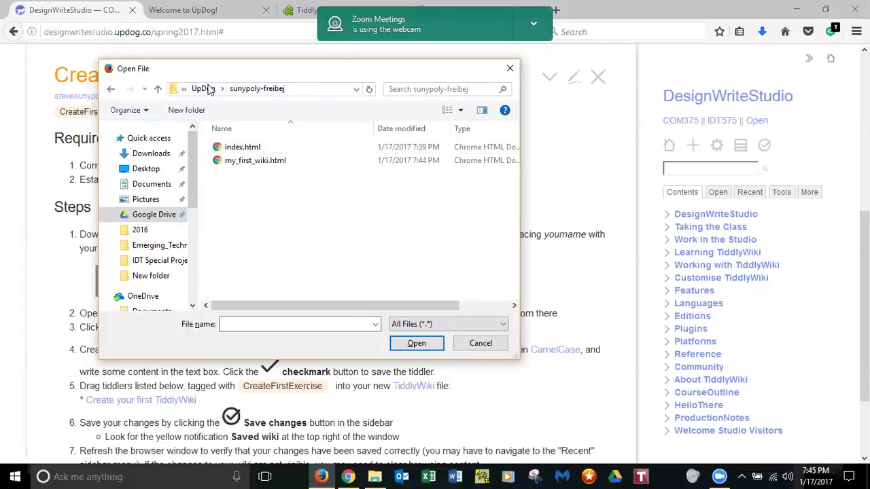
pyautogui.click(205, 89)
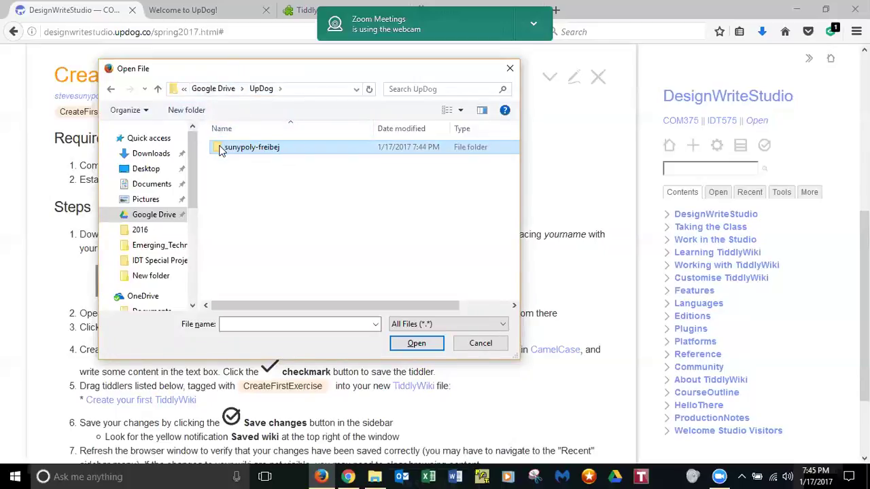
pyautogui.moveTo(219, 149)
pyautogui.mouseDown()
pyautogui.moveTo(475, 377)
pyautogui.moveTo(618, 466)
pyautogui.moveTo(668, 474)
pyautogui.moveTo(645, 442)
pyautogui.moveTo(706, 469)
pyautogui.moveTo(359, 268)
pyautogui.moveTo(146, 130)
pyautogui.moveTo(230, 151)
pyautogui.mouseUp()
pyautogui.doubleClick(230, 151)
pyautogui.click(225, 161)
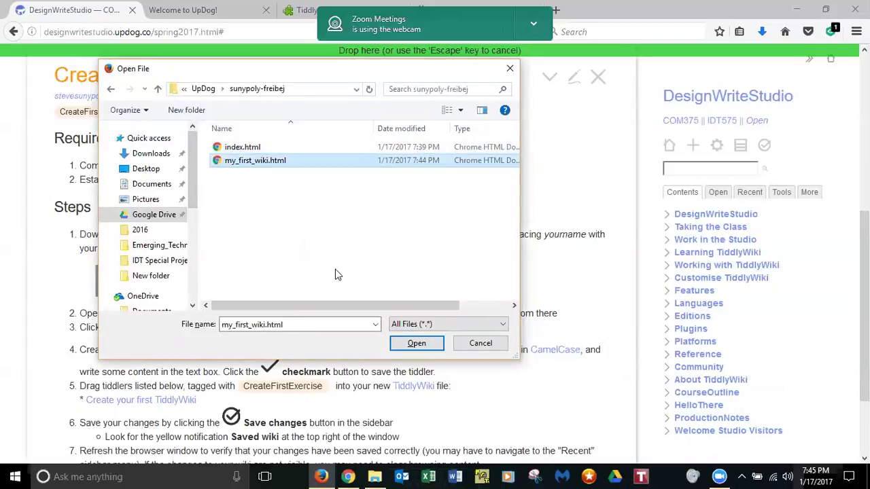
pyautogui.click(426, 350)
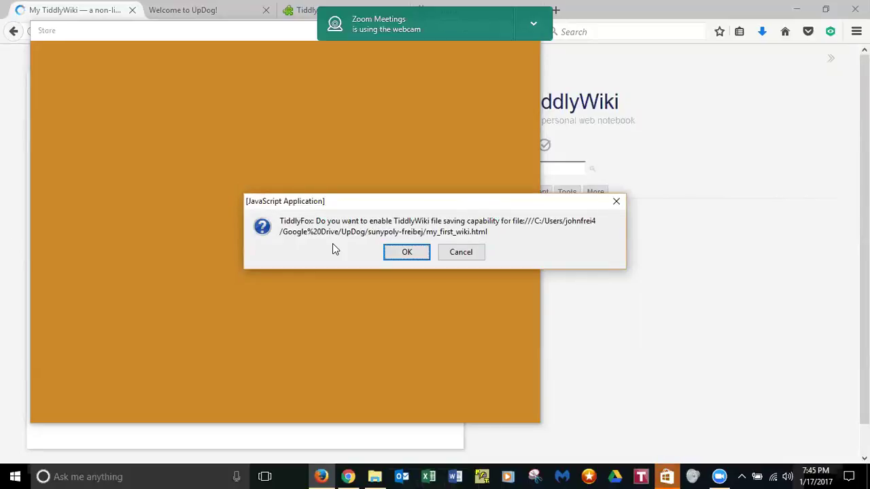
# - Accept the TiddlyFox prompt so my_first_wiki.html can save its changes
pyautogui.click(402, 253)
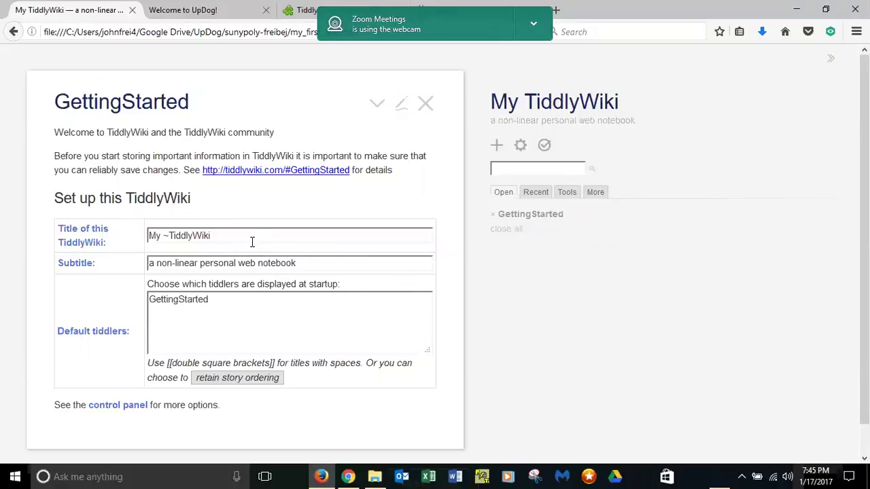
# - Replace the wiki title with 'My First Wiki' and save the file
pyautogui.moveTo(245, 243); pyautogui.dragTo(134, 248)
pyautogui.write('My Firs')
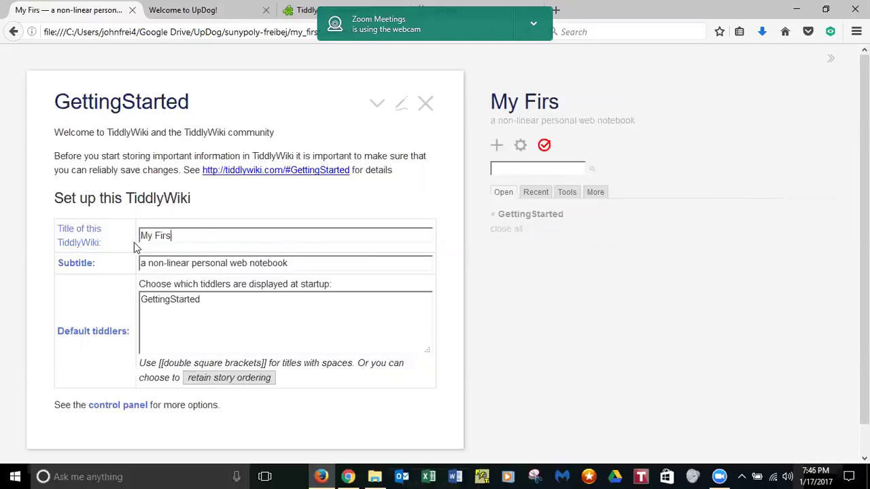
pyautogui.write('t Wiki')
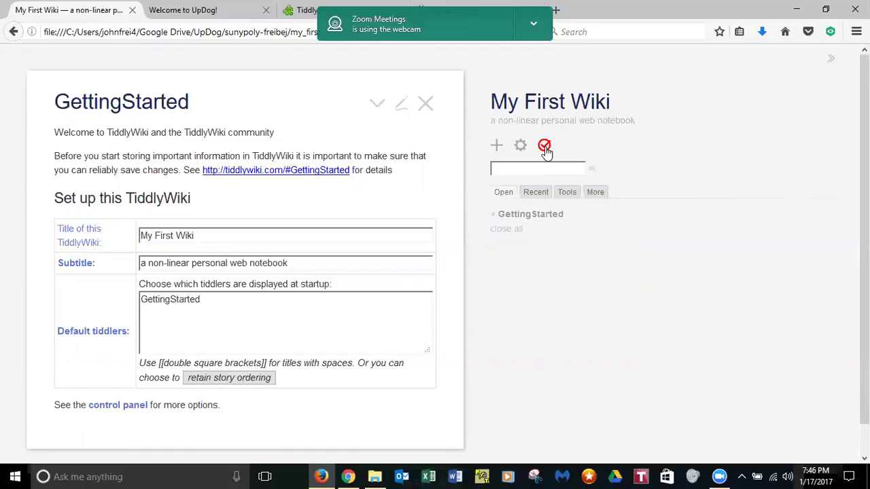
pyautogui.click(544, 146)
# - Close the wiki tab and reopen my_first_wiki.html from the sunypoly-freibej folder with Firefox
pyautogui.click(133, 10)
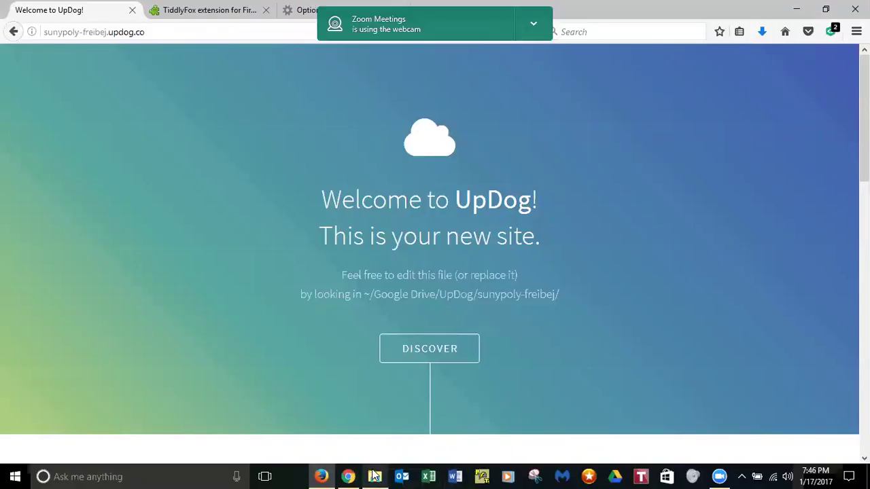
pyautogui.moveTo(375, 475)
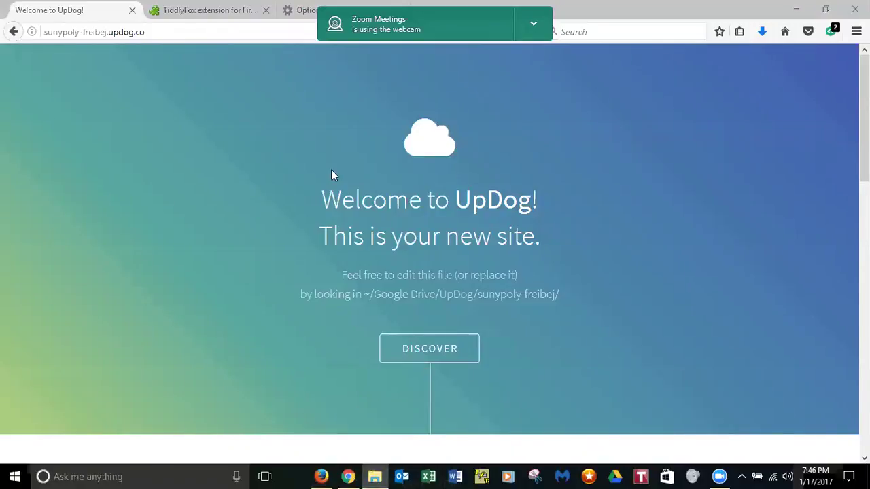
pyautogui.click(374, 476)
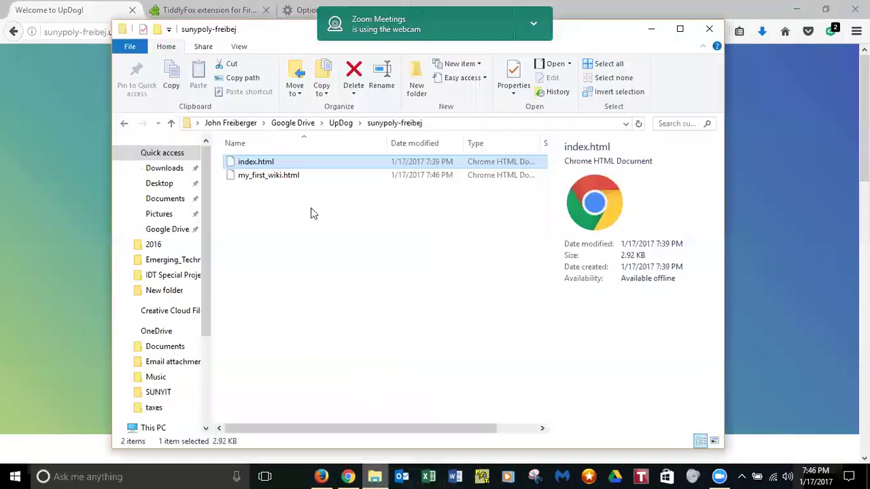
pyautogui.doubleClick(234, 176)
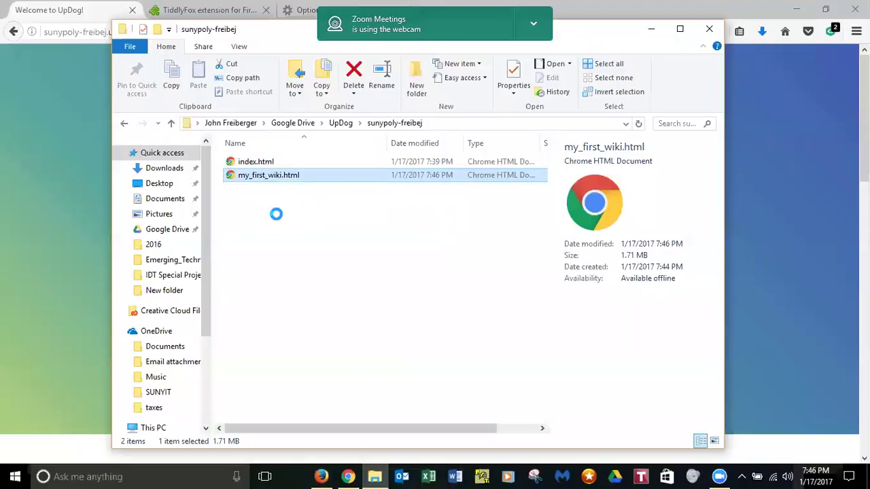
pyautogui.hotkey('shift', 'F10')
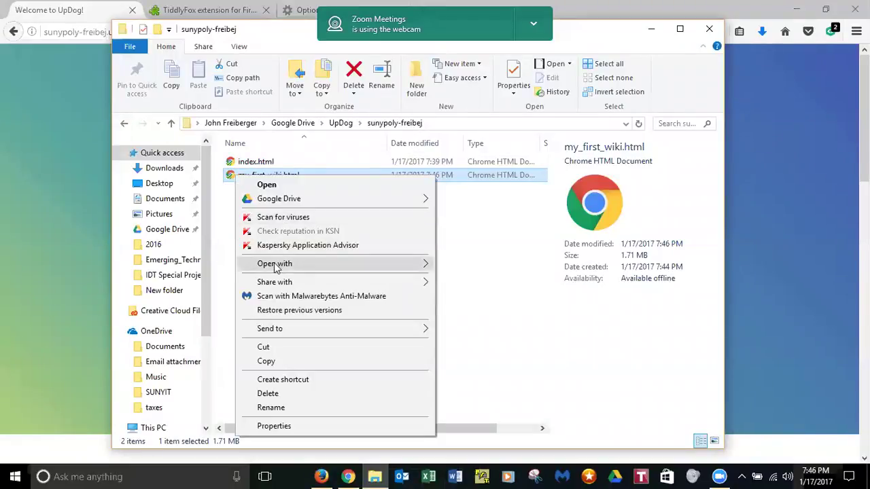
pyautogui.moveTo(374, 266)
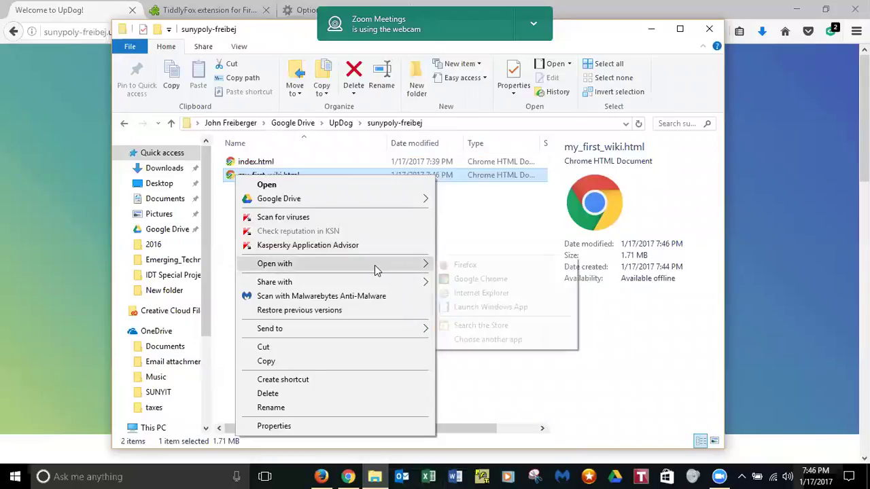
pyautogui.click(497, 268)
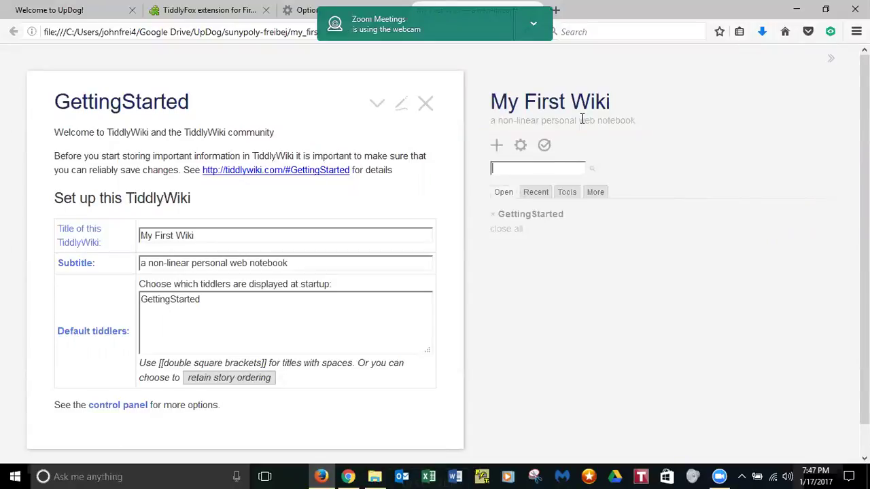
# - Restore, move and widen the Firefox window, then select '/my_first_wiki.html' in the address bar
pyautogui.click(826, 9)
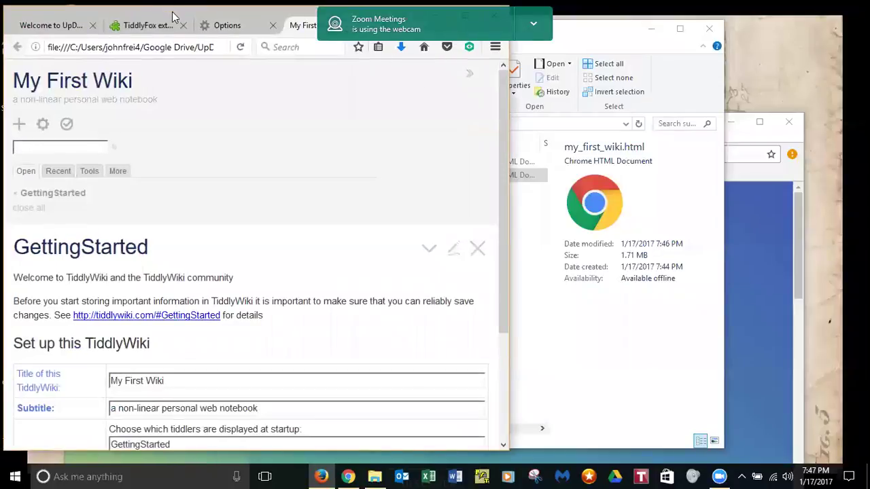
pyautogui.moveTo(172, 15); pyautogui.dragTo(272, 54)
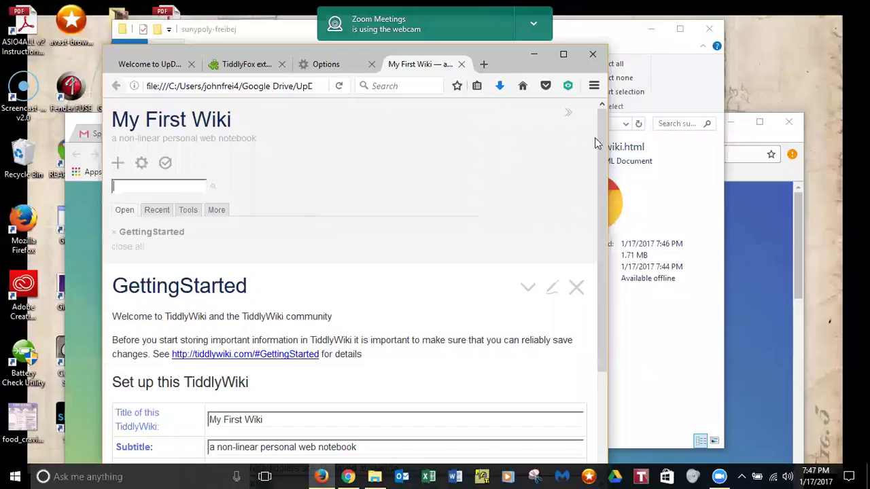
pyautogui.moveTo(609, 138); pyautogui.dragTo(856, 138)
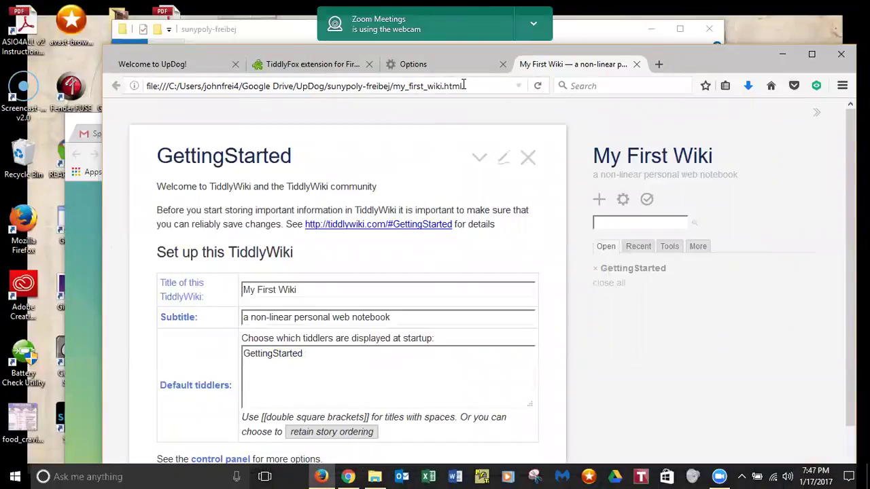
pyautogui.moveTo(461, 86); pyautogui.dragTo(393, 85)
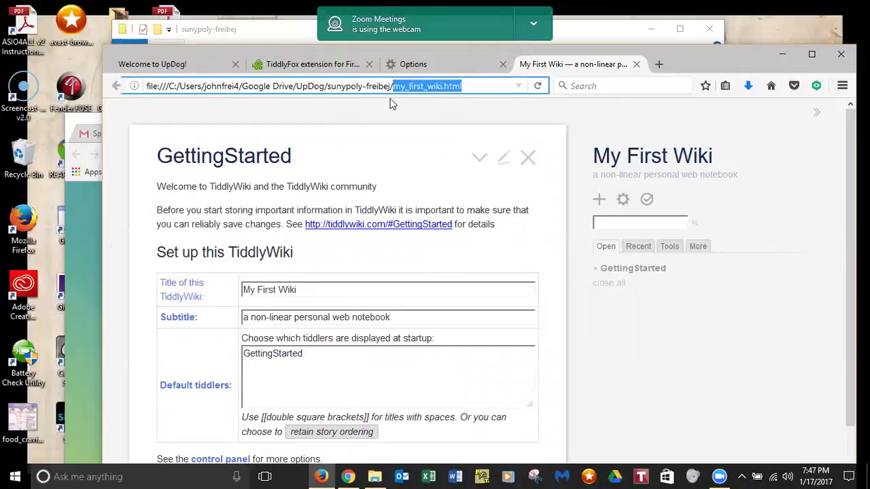
pyautogui.hotkey('shift', 'Left')
pyautogui.hotkey('ctrl', 'c')
# - Switch to the UpDog site page and load sunypoly-freibej.updog.co/my_first_wiki.html
pyautogui.click(84, 209)
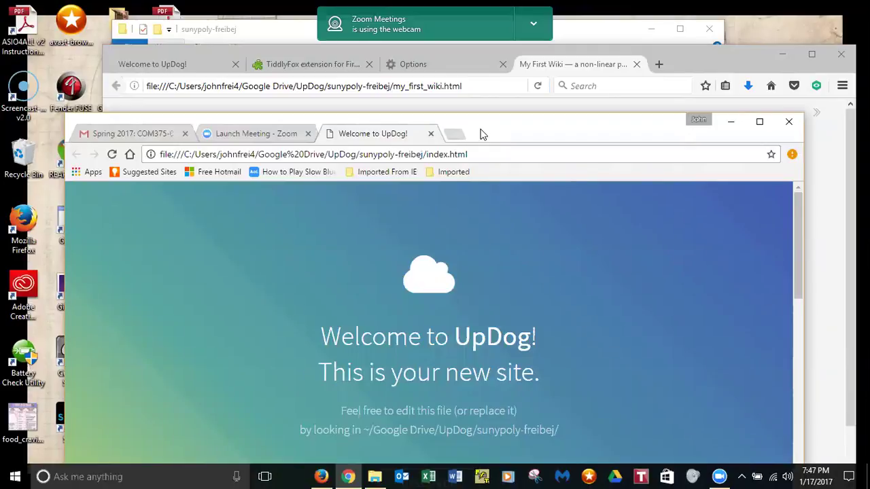
pyautogui.click(190, 52)
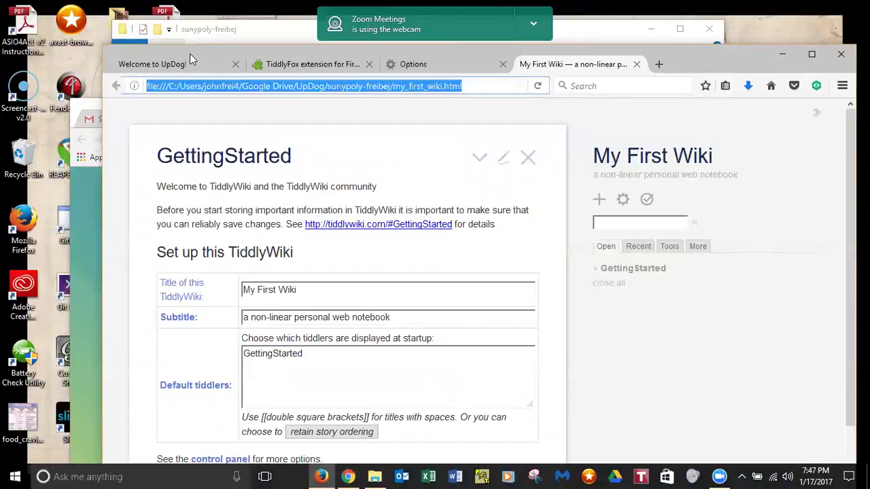
pyautogui.click(173, 65)
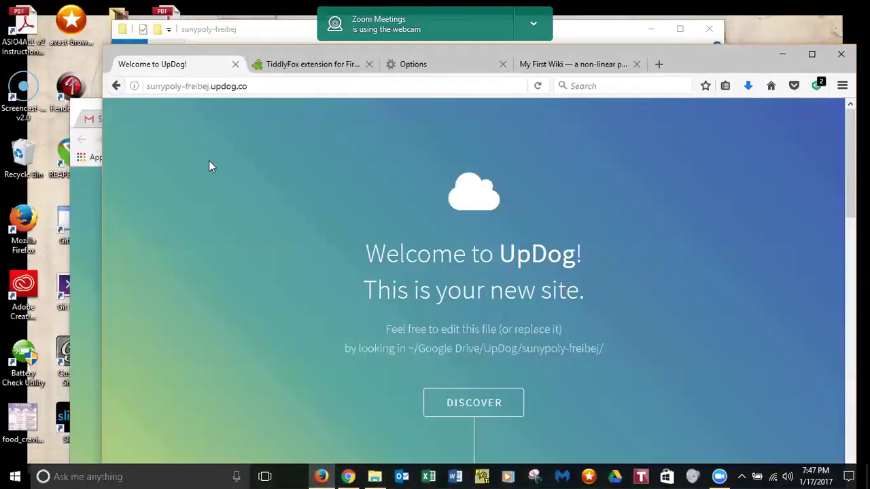
pyautogui.click(267, 87)
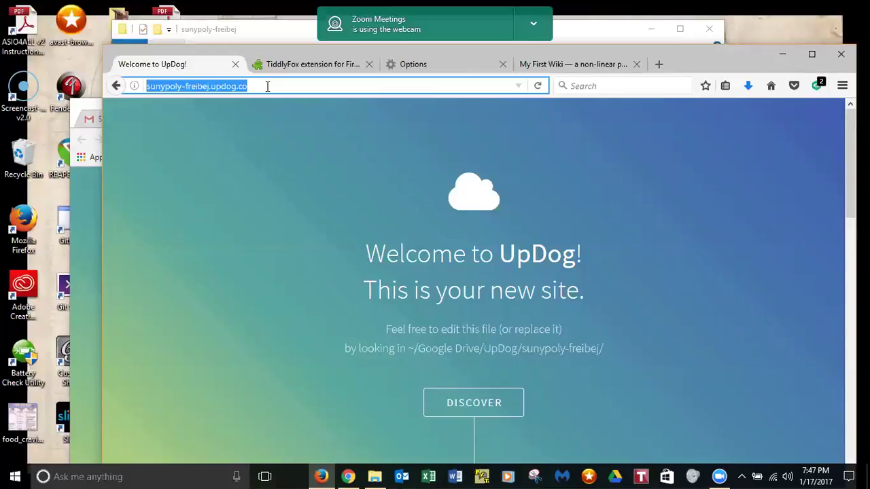
pyautogui.click(267, 86)
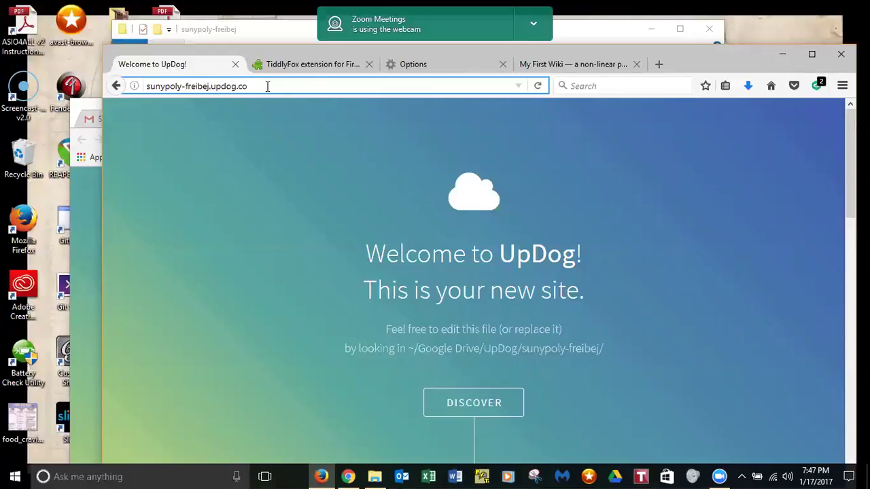
pyautogui.hotkey('ctrl', 'v')
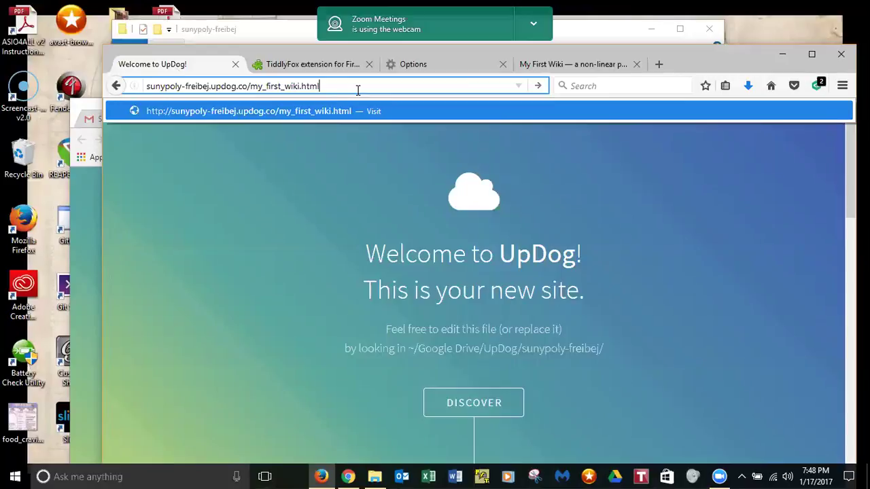
pyautogui.press('Return')
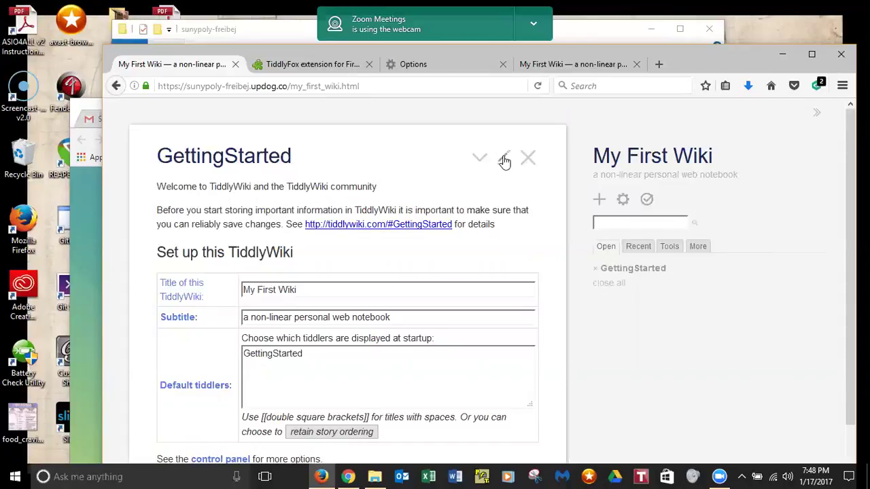
# - In GettingStarted, replace the 'My First Wiki' title with 'My second wiki'
pyautogui.click(469, 297)
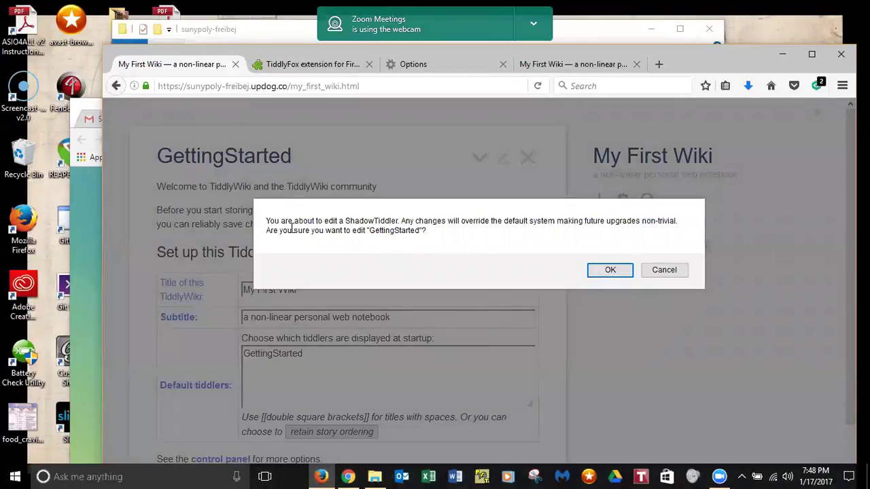
pyautogui.click(610, 270)
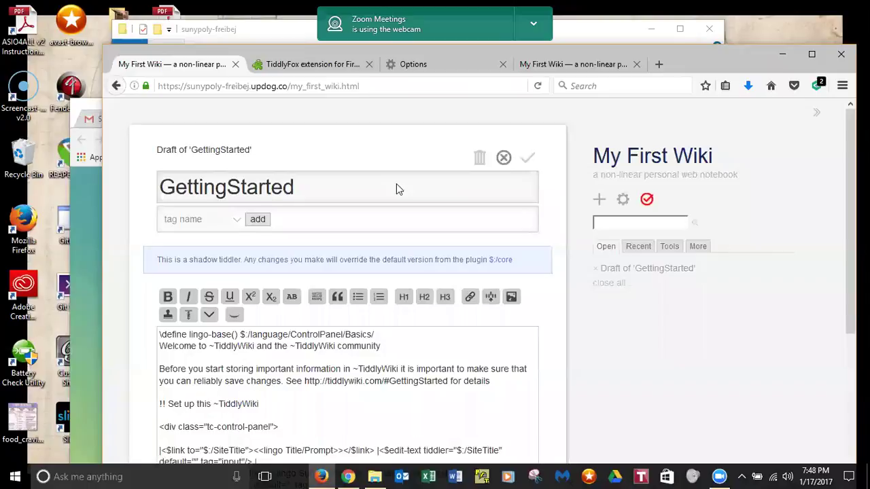
pyautogui.press('Escape')
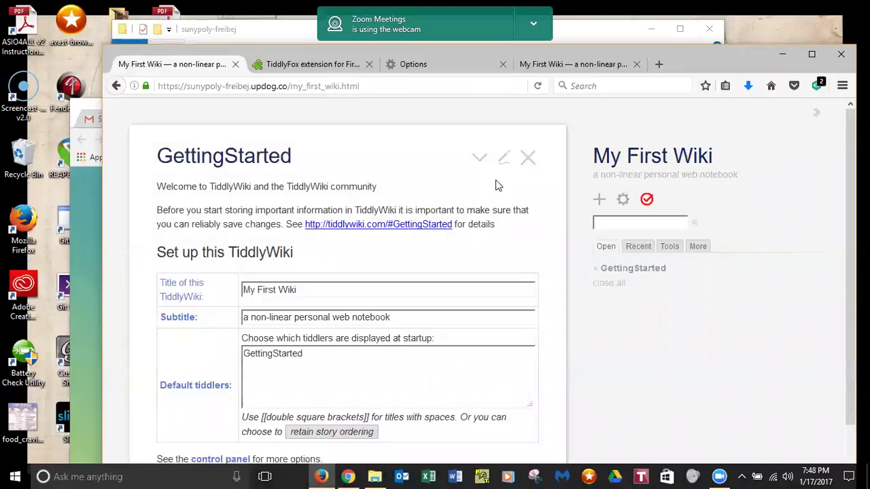
pyautogui.click(303, 290)
pyautogui.moveTo(303, 290); pyautogui.dragTo(238, 299)
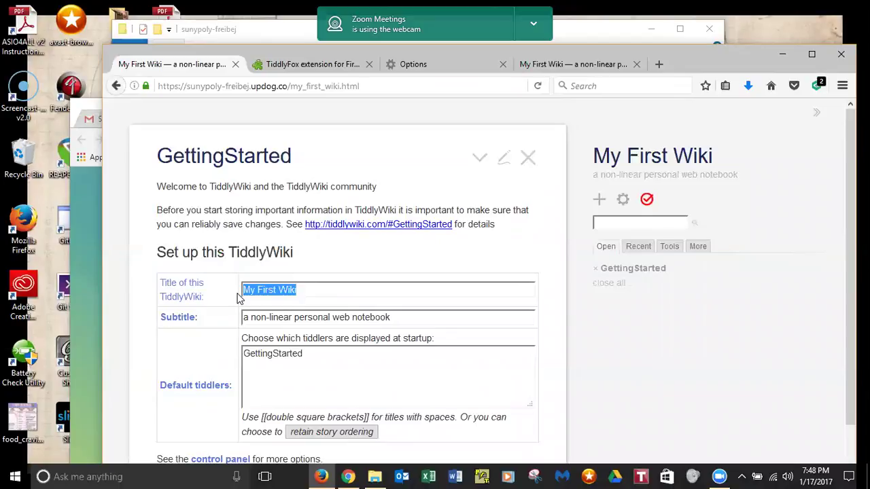
pyautogui.write('My second ')
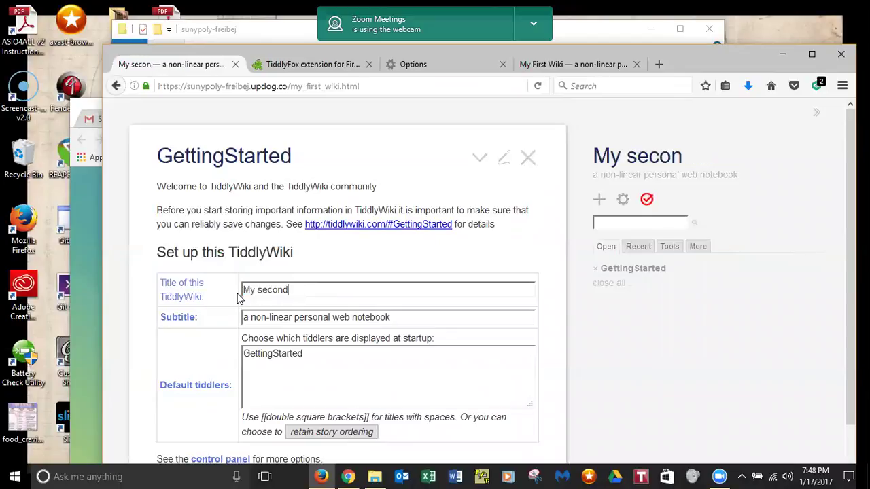
pyautogui.write('wiki')
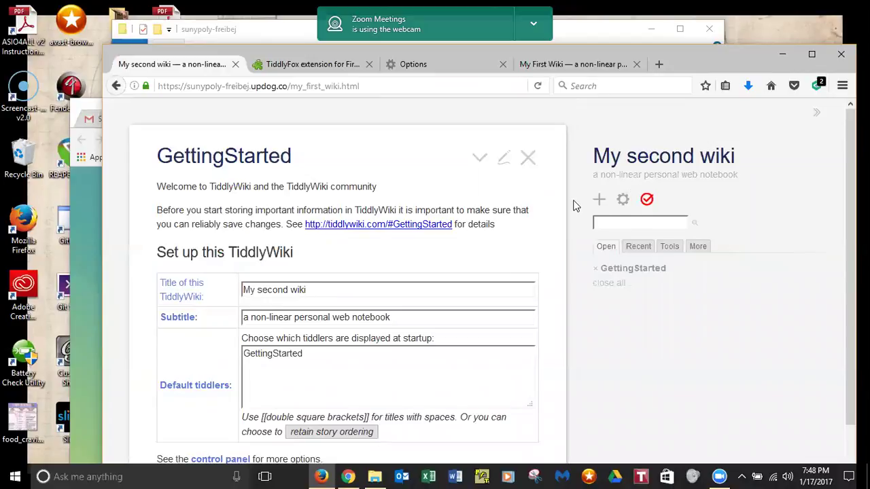
# - Save the 'My second wiki' changes and cancel the my_first_wiki.html download
pyautogui.click(646, 199)
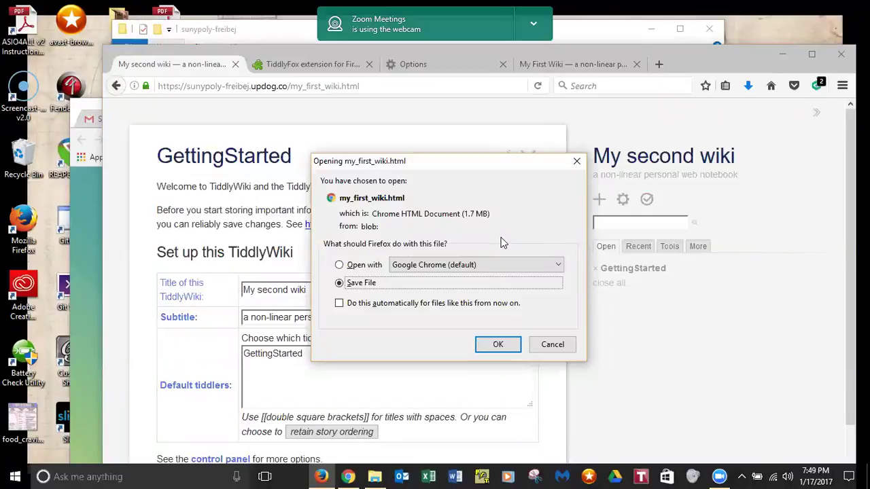
pyautogui.click(549, 347)
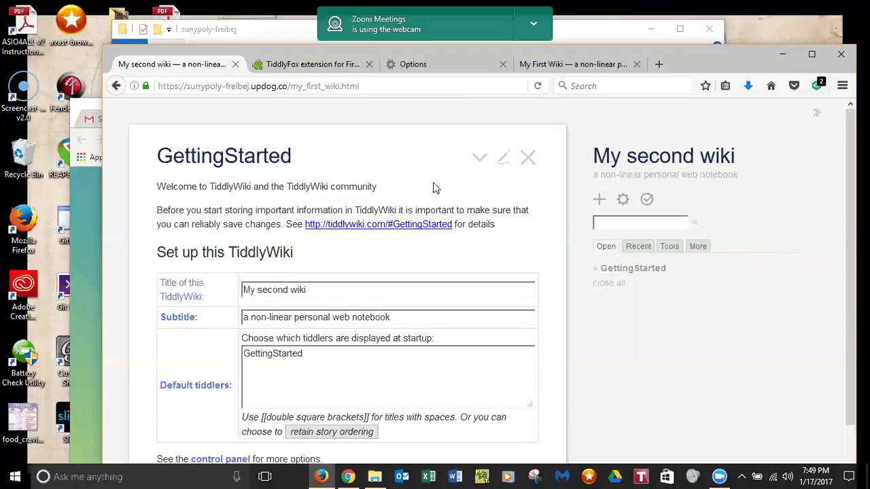
# - Rearrange the Chrome UpDog window and the Firefox wiki window, ending with Firefox in front
pyautogui.click(96, 205)
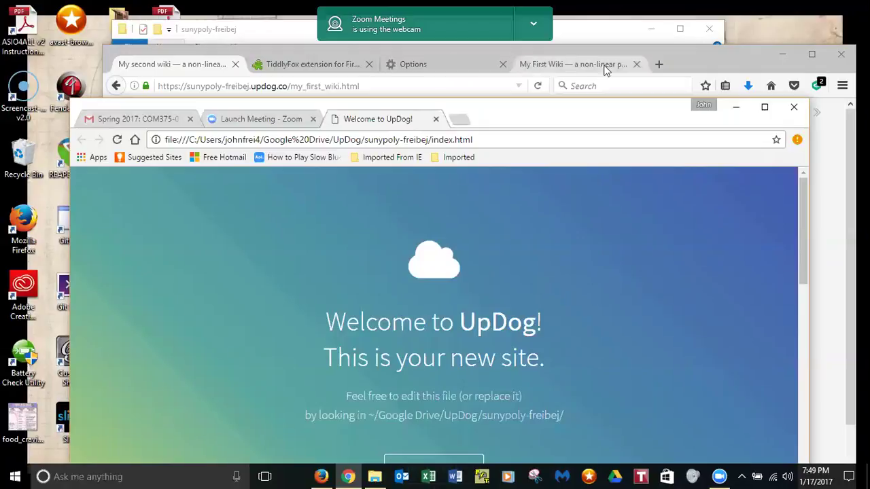
pyautogui.click(651, 54)
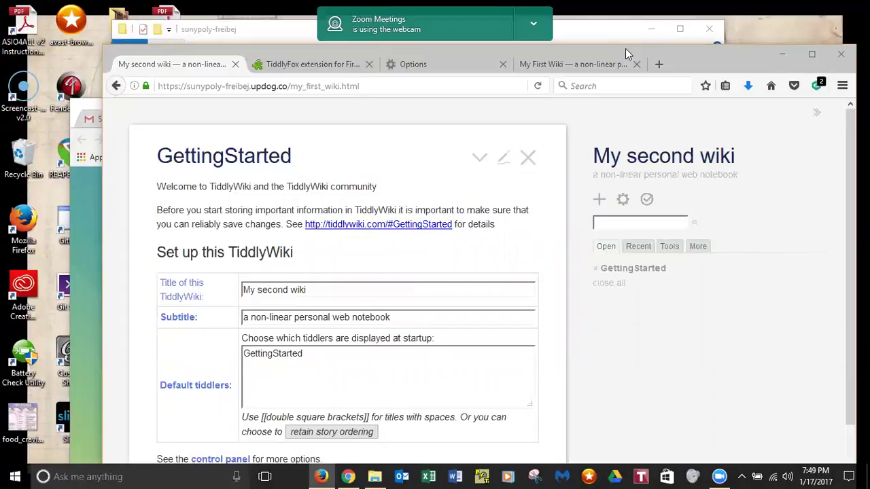
pyautogui.moveTo(625, 48); pyautogui.dragTo(574, 168)
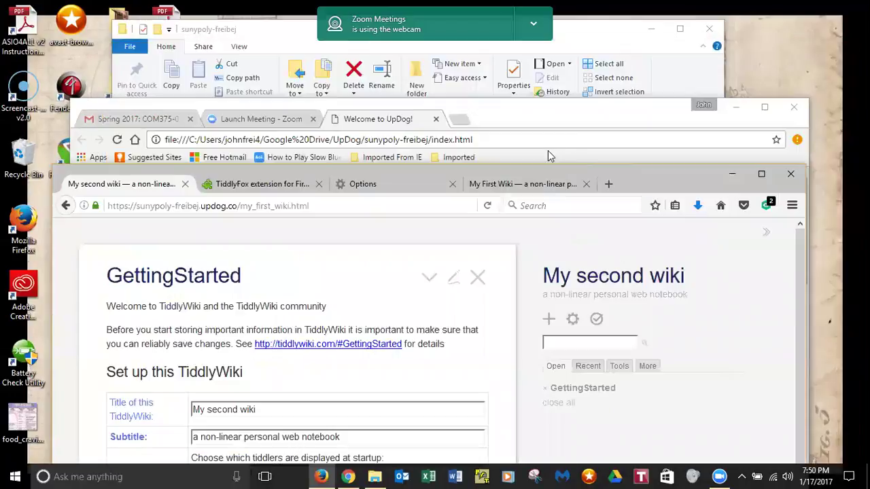
pyautogui.click(519, 121)
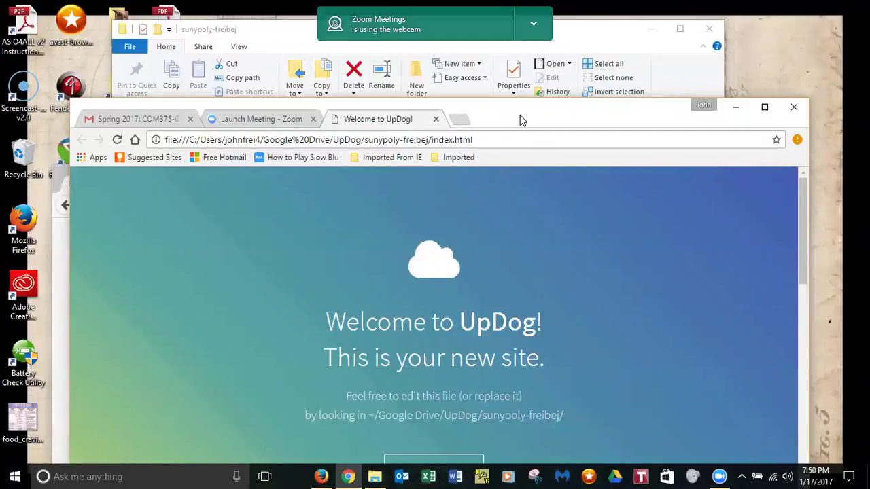
pyautogui.moveTo(520, 120); pyautogui.dragTo(527, 98)
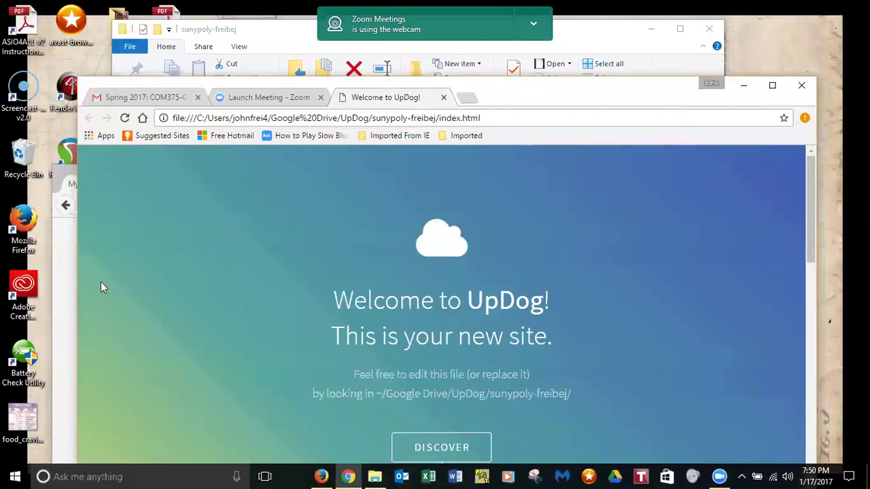
pyautogui.click(65, 296)
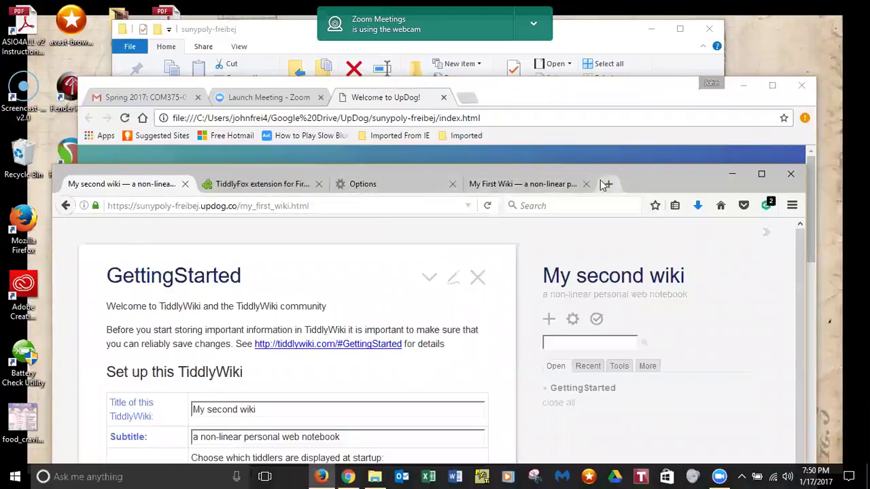
# - Open a new Firefox tab and look through the bookmarks list
pyautogui.hotkey('ctrl', 't')
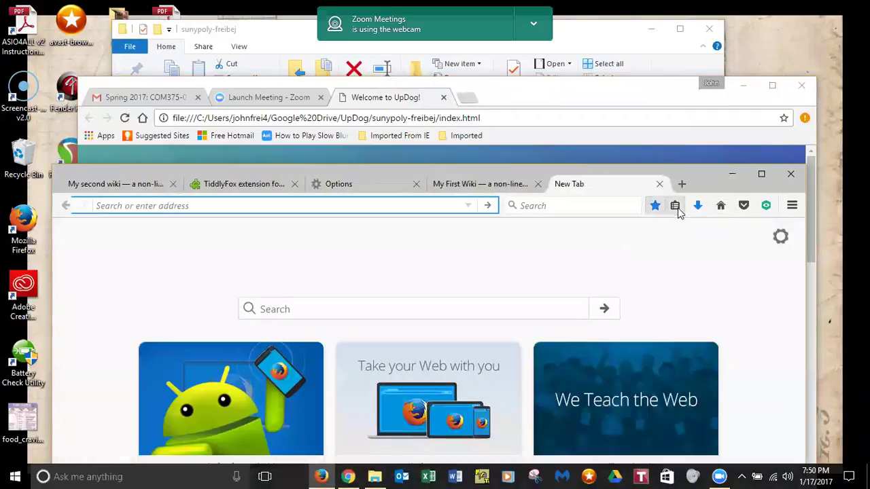
pyautogui.click(678, 213)
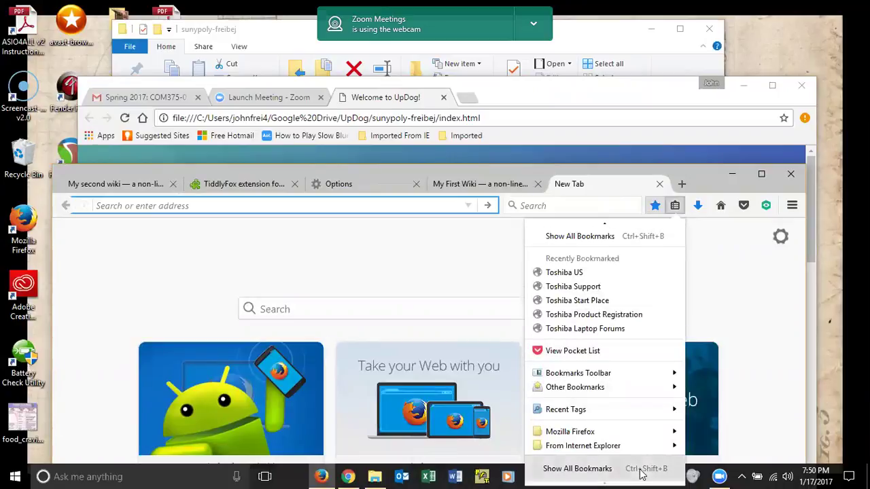
pyautogui.moveTo(625, 431)
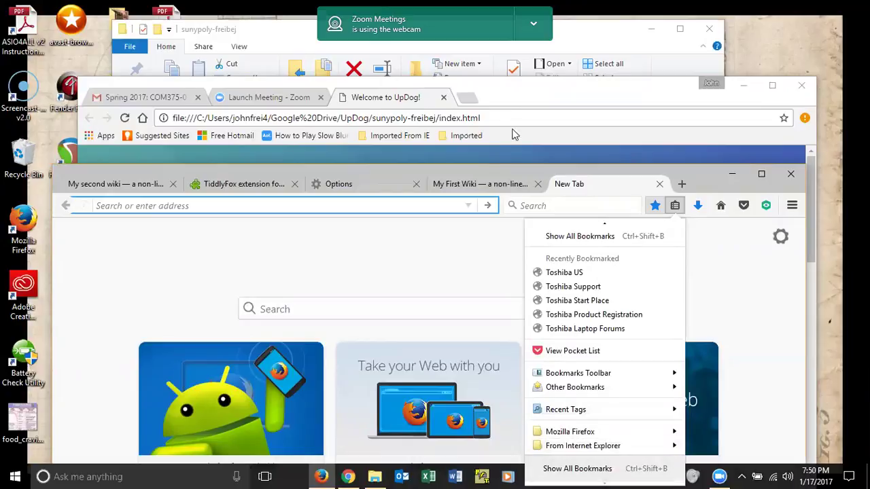
pyautogui.click(264, 205)
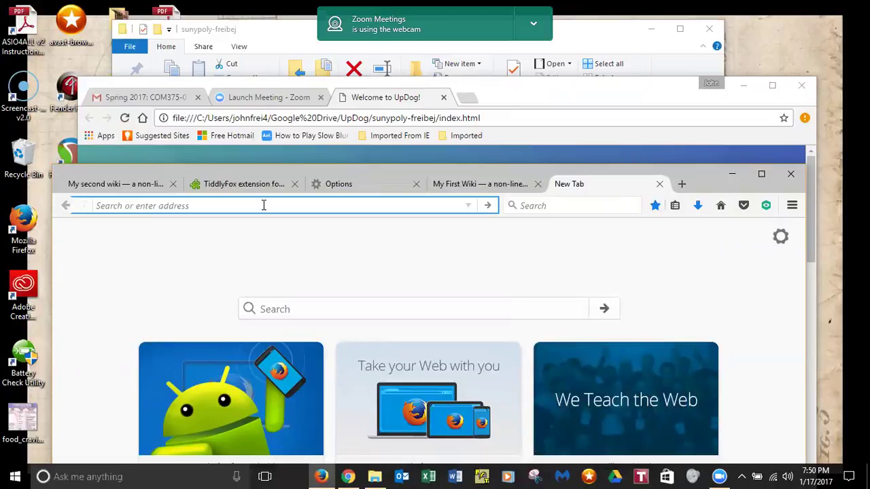
# - Load designwritestudio.updog.co in the new tab, correcting the autocompleted address
pyautogui.write('dws')
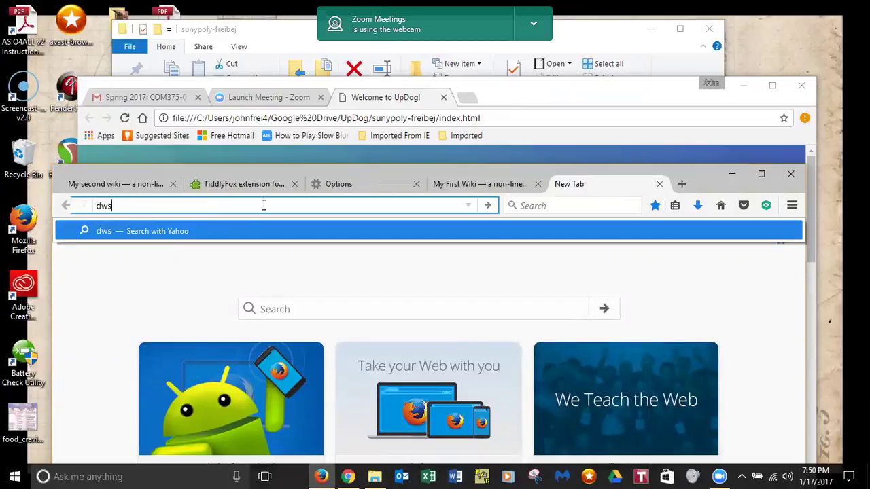
pyautogui.press('BackSpace')
pyautogui.press('BackSpace')
pyautogui.write('esignwritestudio.github.io/')
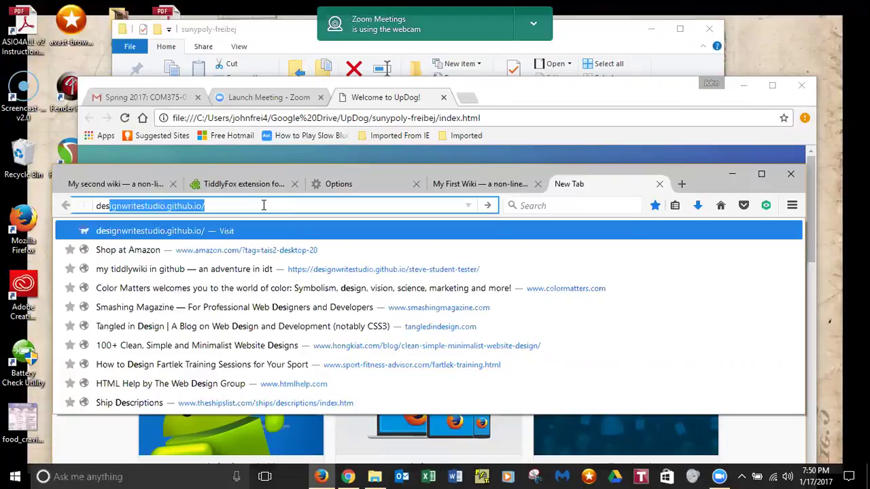
pyautogui.press('Return')
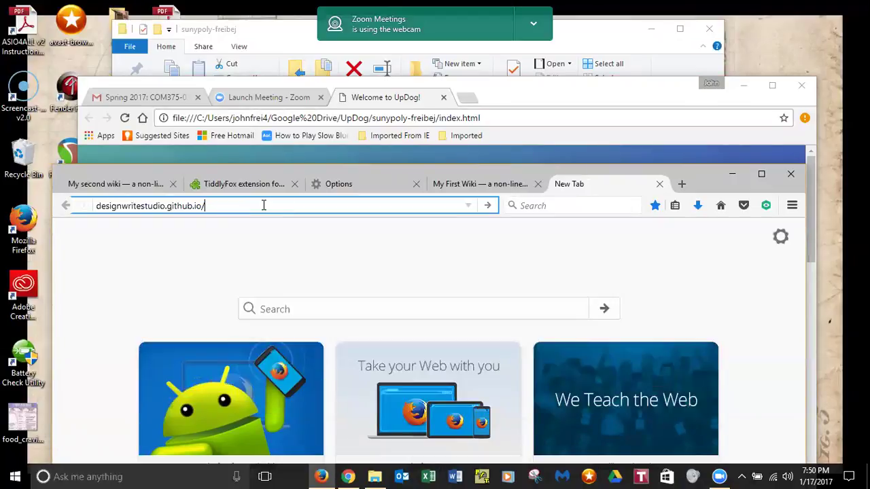
pyautogui.press('BackSpace')
pyautogui.press('BackSpace')
pyautogui.press('BackSpace')
pyautogui.press('BackSpace')
pyautogui.press('BackSpace')
pyautogui.press('BackSpace')
pyautogui.press('BackSpace')
pyautogui.press('BackSpace')
pyautogui.press('BackSpace')
pyautogui.press('BackSpace')
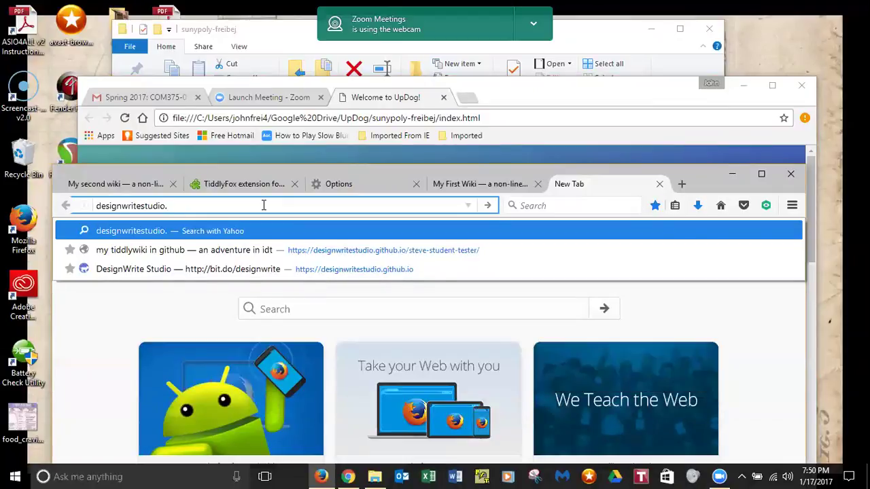
pyautogui.write('updog.co')
pyautogui.press('Return')
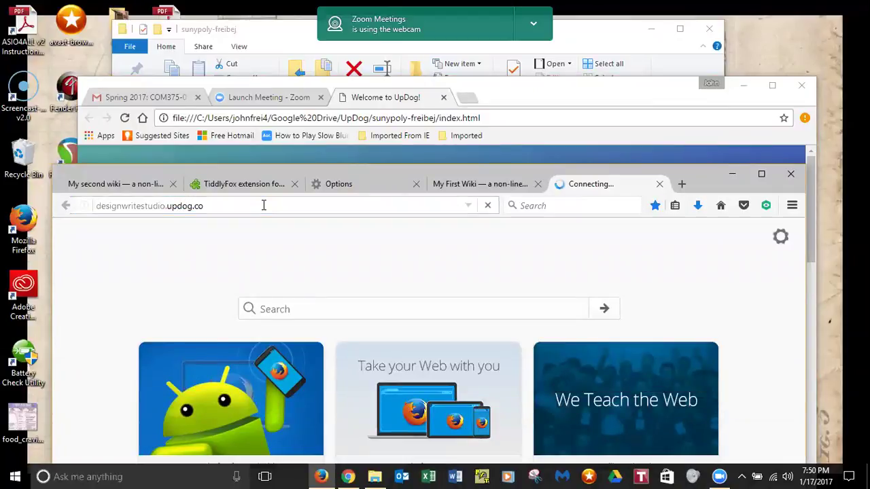
# - Minimize the Chrome UpDog window and enlarge Firefox upward
pyautogui.click(391, 145)
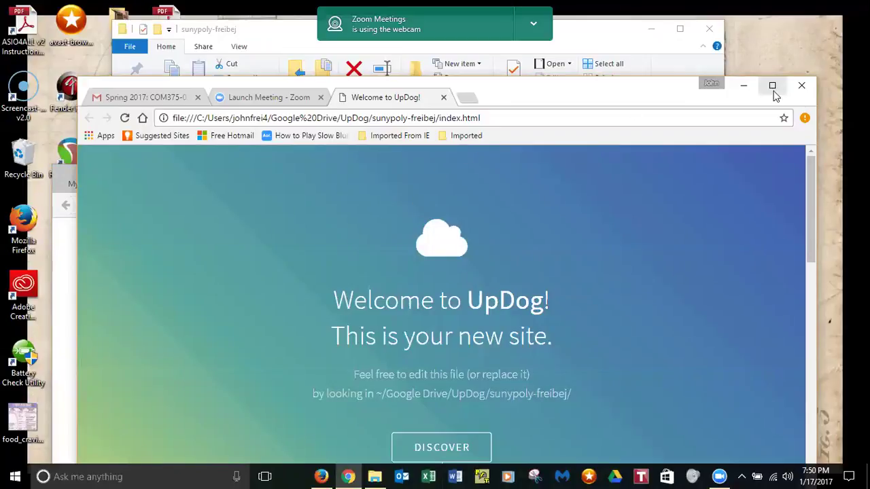
pyautogui.click(743, 85)
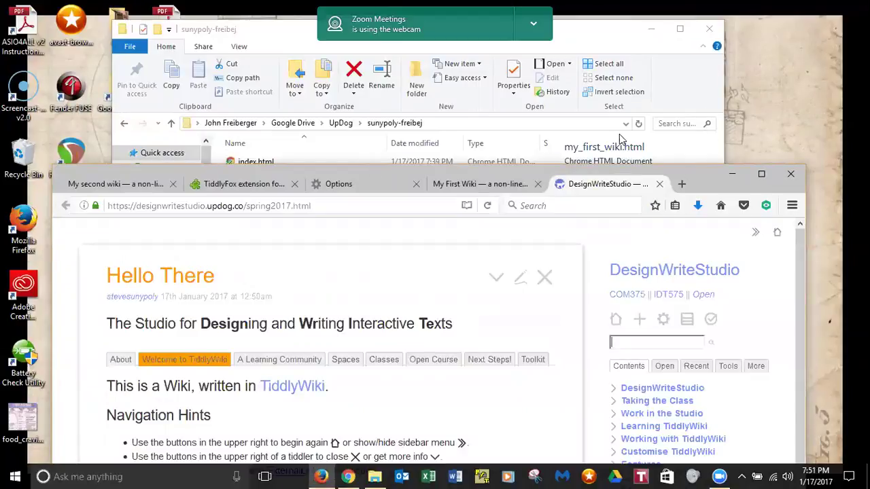
pyautogui.moveTo(435, 166); pyautogui.dragTo(392, 100)
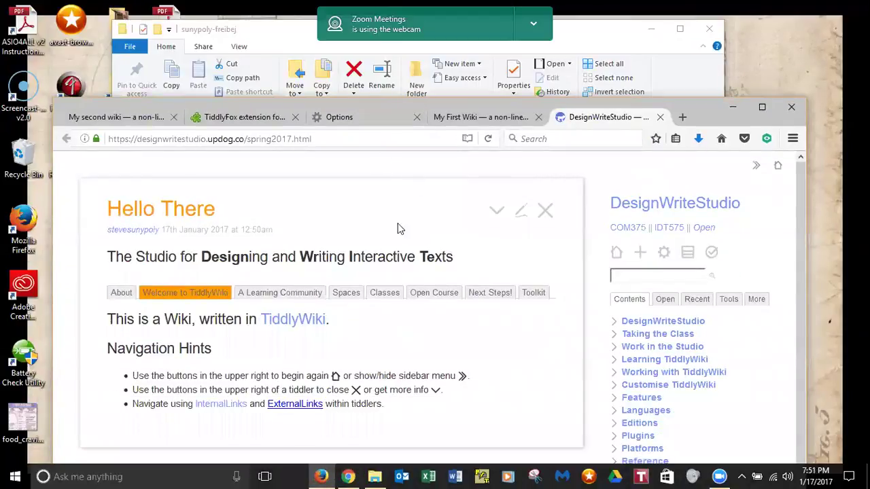
# - Show the Next Steps! section and open the share-your-wiki form link in another tab
pyautogui.click(486, 299)
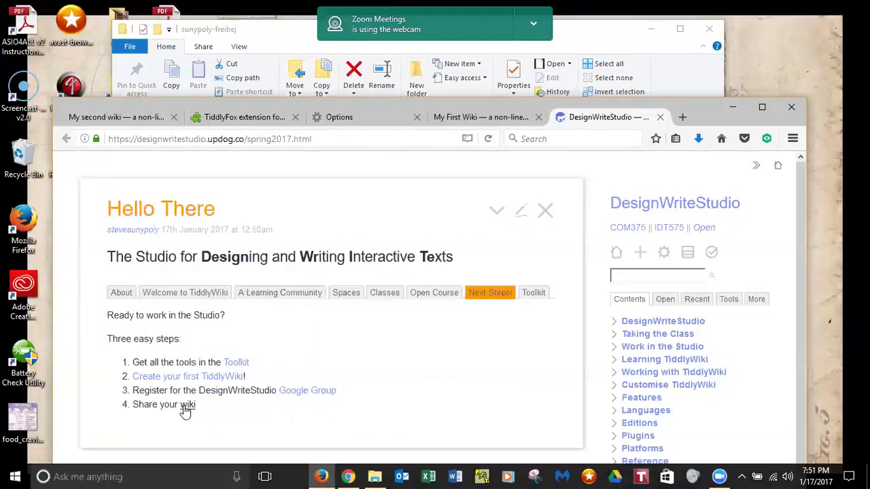
pyautogui.click(185, 406)
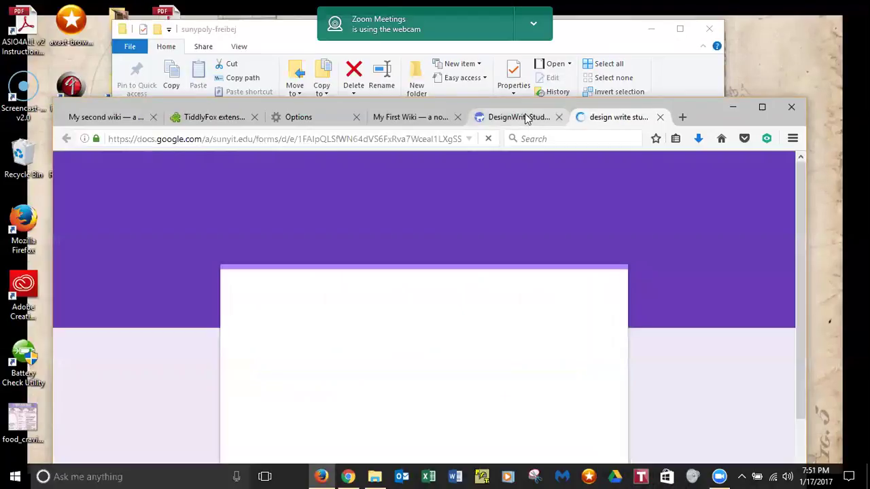
pyautogui.click(524, 116)
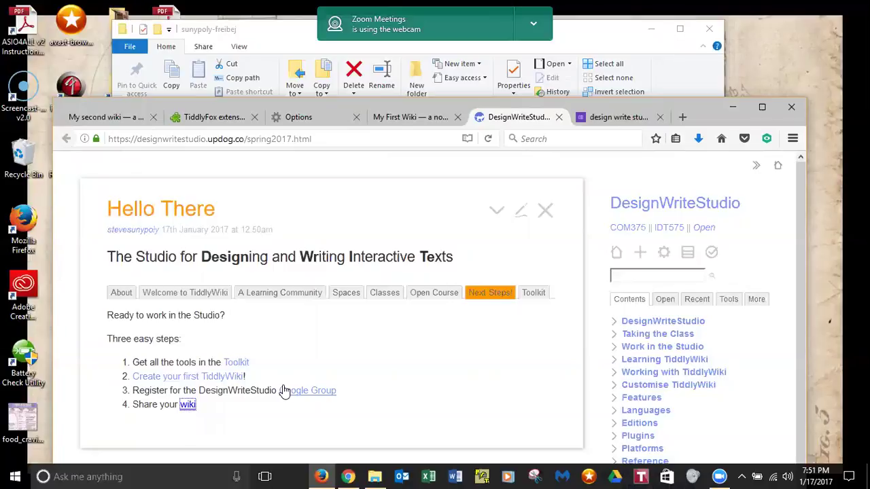
# - Switch to the 'design write studio spaces' form tab and move the Firefox window up
pyautogui.click(615, 117)
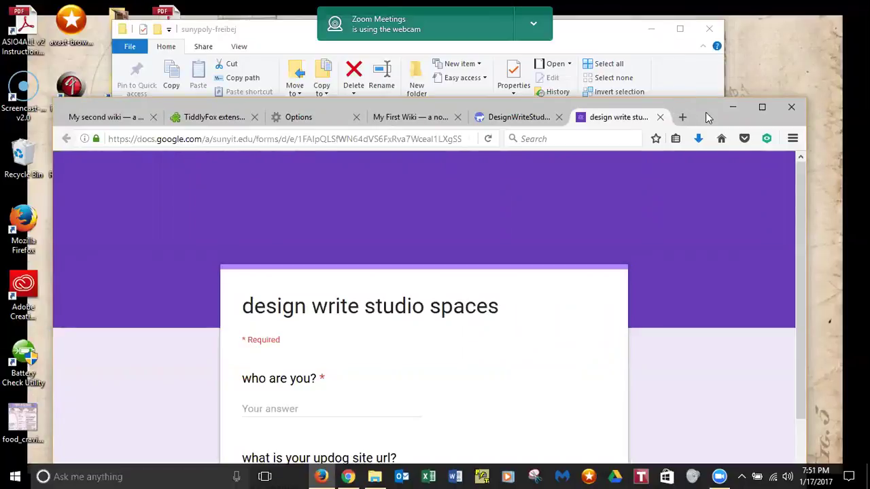
pyautogui.moveTo(707, 117); pyautogui.dragTo(700, 79)
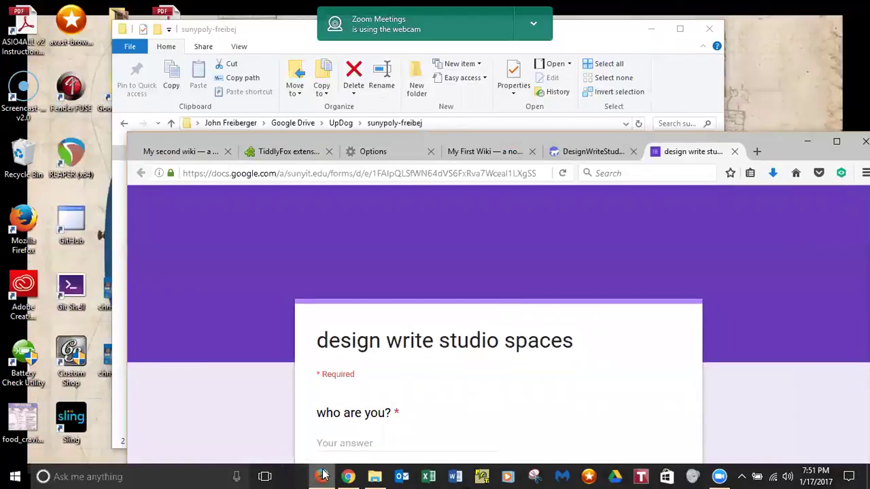
pyautogui.moveTo(323, 474)
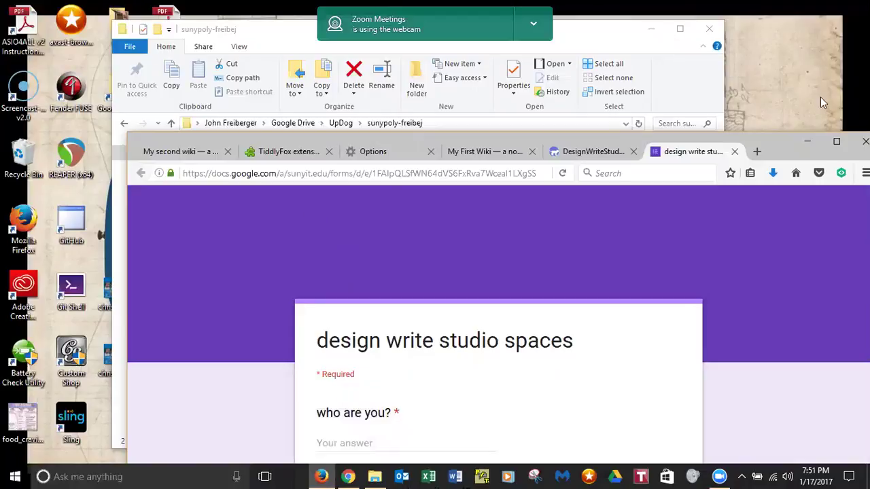
# - Select /sunypoly-freibej/my_first_wiki.html in the local My First Wiki tab's address bar
pyautogui.click(468, 153)
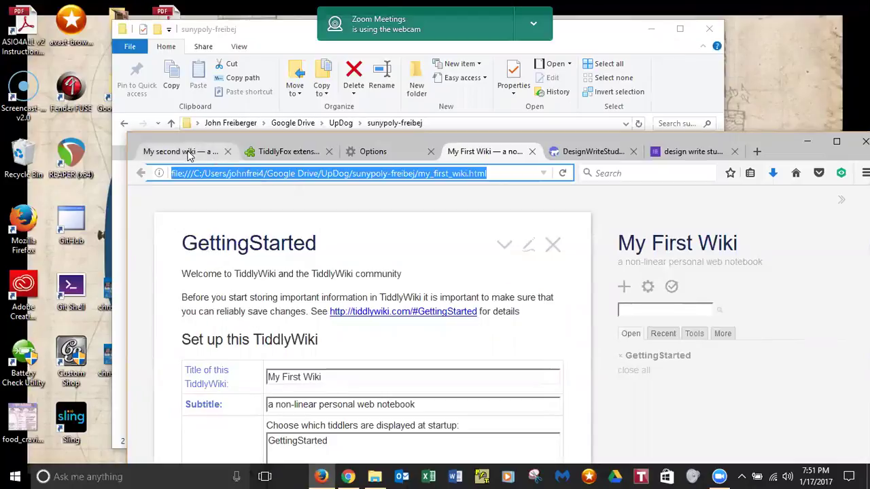
pyautogui.click(498, 173)
pyautogui.moveTo(497, 173); pyautogui.dragTo(415, 171)
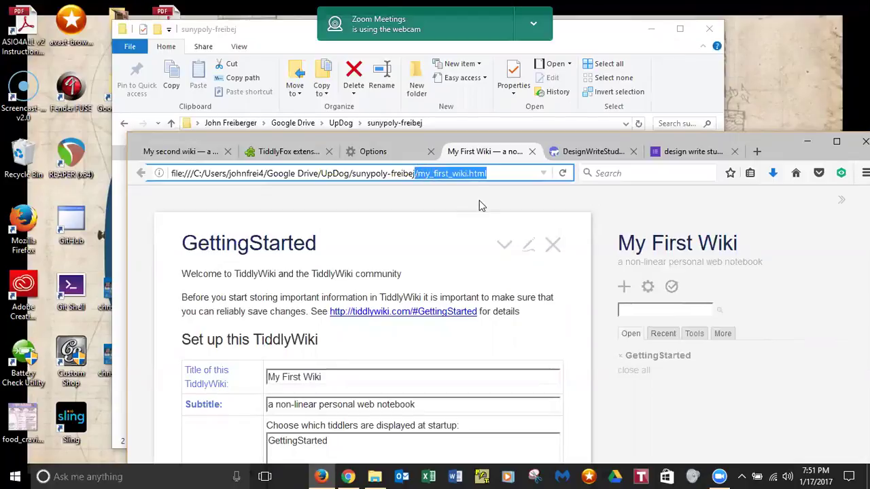
pyautogui.hotkey('shift', 'Left')
pyautogui.hotkey('shift', 'Left')
pyautogui.hotkey('shift', 'Left')
pyautogui.hotkey('shift', 'Left')
pyautogui.hotkey('shift', 'Left')
pyautogui.hotkey('shift', 'Left')
pyautogui.hotkey('shift', 'Left')
pyautogui.hotkey('shift', 'Left')
pyautogui.hotkey('shift', 'Left')
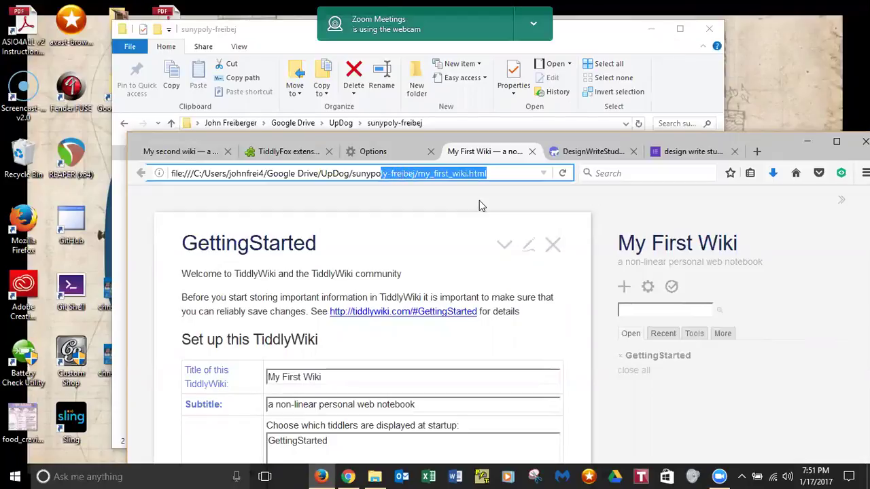
pyautogui.hotkey('shift', 'Left')
pyautogui.hotkey('shift', 'Left')
pyautogui.hotkey('shift', 'Left')
pyautogui.hotkey('shift', 'Left')
pyautogui.hotkey('shift', 'Left')
pyautogui.hotkey('shift', 'Left')
pyautogui.hotkey('shift', 'Left')
pyautogui.hotkey('ctrl', 'c')
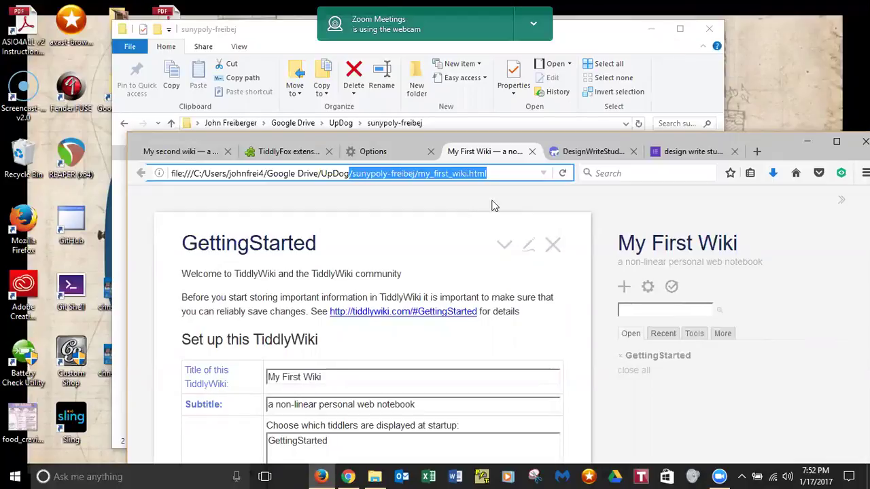
# - Enter your name as the answer to 'who are you?'
pyautogui.click(683, 151)
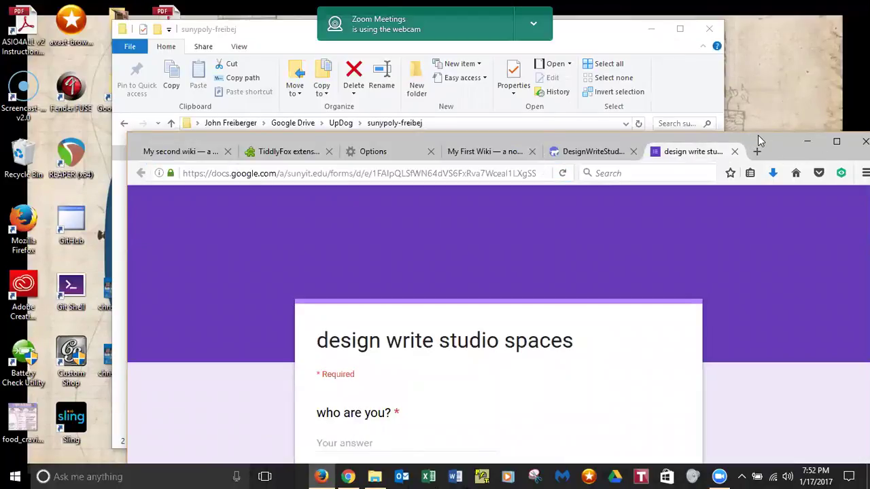
pyautogui.moveTo(757, 135); pyautogui.dragTo(691, 66)
pyautogui.click(299, 372)
pyautogui.write('John Freiberg')
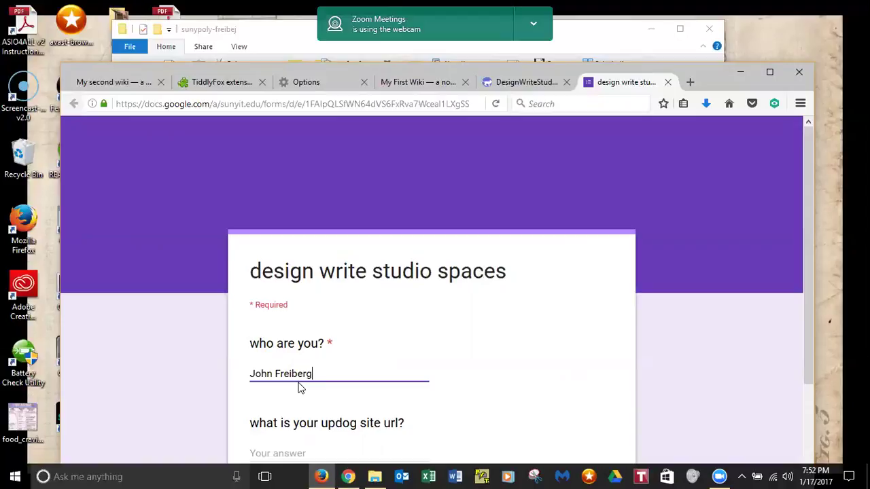
pyautogui.write('er')
pyautogui.moveTo(805, 210); pyautogui.dragTo(802, 271)
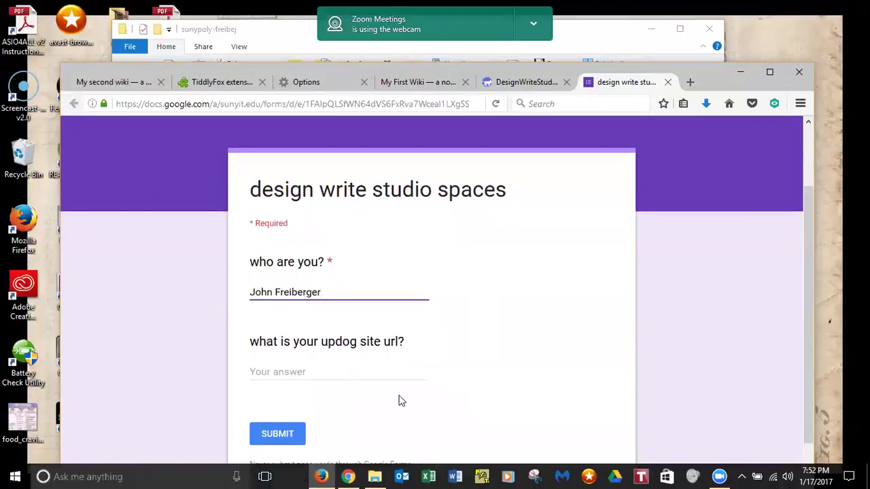
pyautogui.click(363, 376)
pyautogui.hotkey('ctrl', 'v')
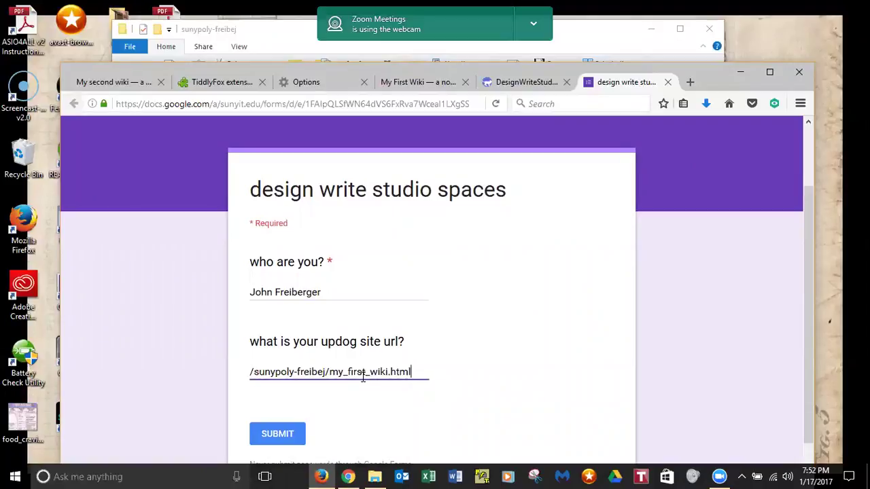
pyautogui.click(250, 375)
pyautogui.press('Left')
pyautogui.write('http:')
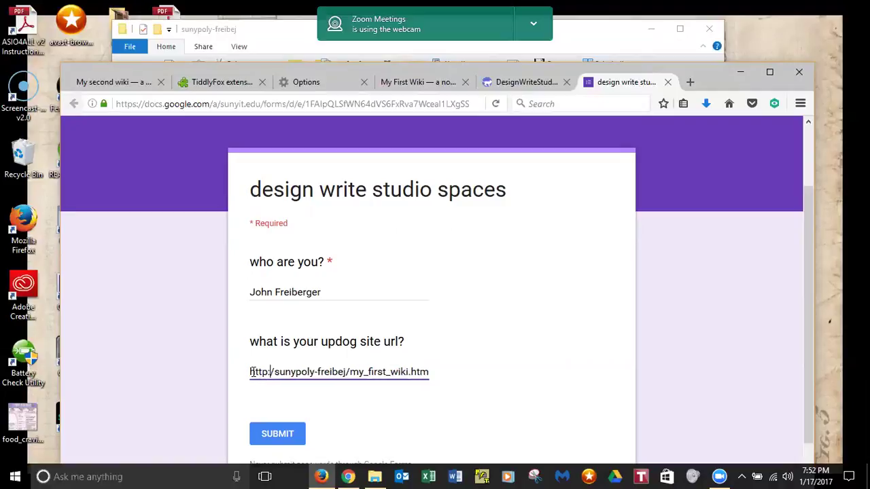
pyautogui.write('s')
pyautogui.press('BackSpace')
pyautogui.press('BackSpace')
pyautogui.write('s:')
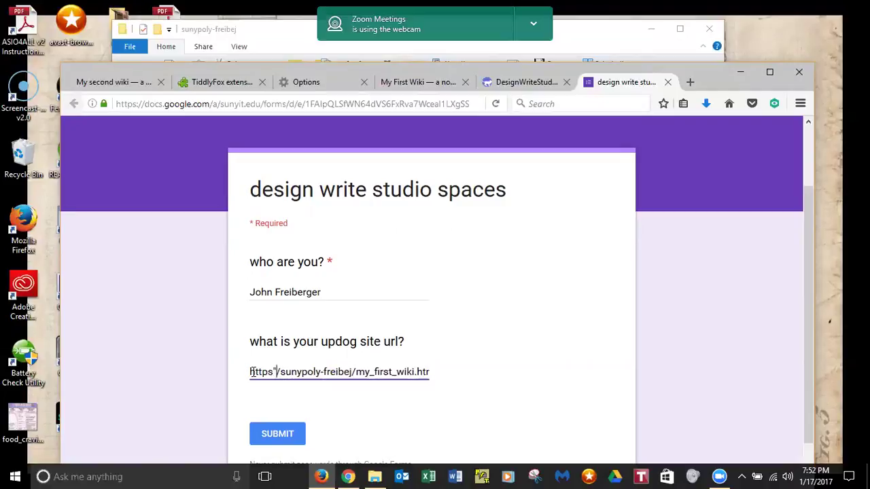
pyautogui.press('BackSpace')
pyautogui.write(':')
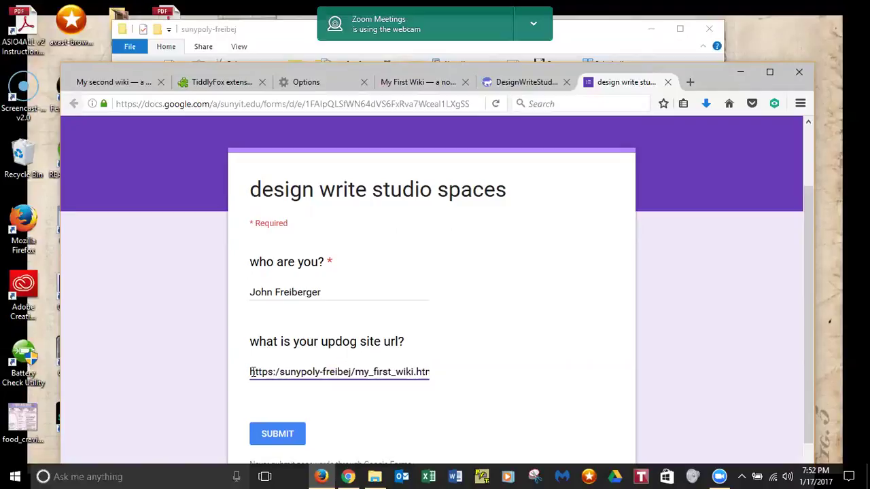
pyautogui.write('/')
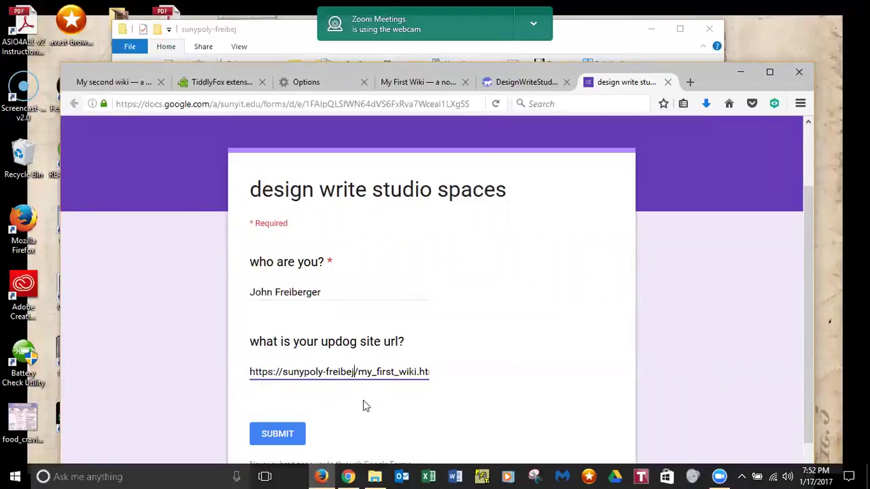
pyautogui.write('.updog.co')
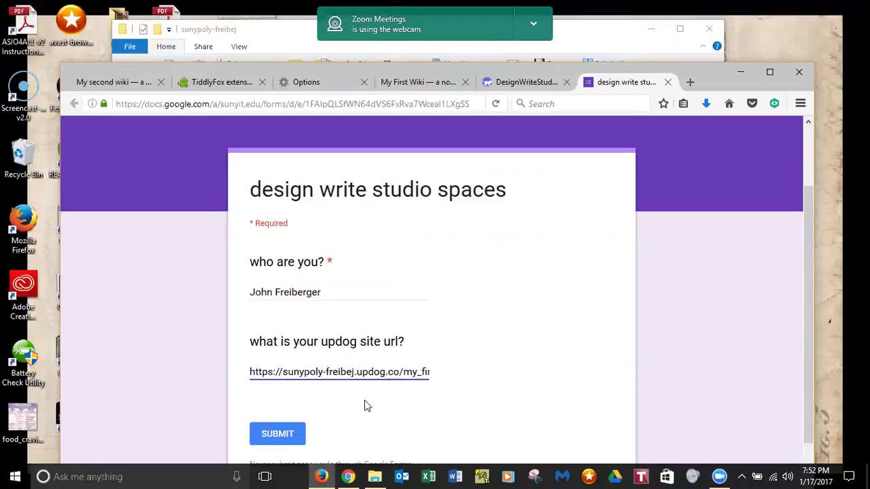
# - Submit the form, then go back to the DesignWriteStudio wiki tab
pyautogui.click(277, 435)
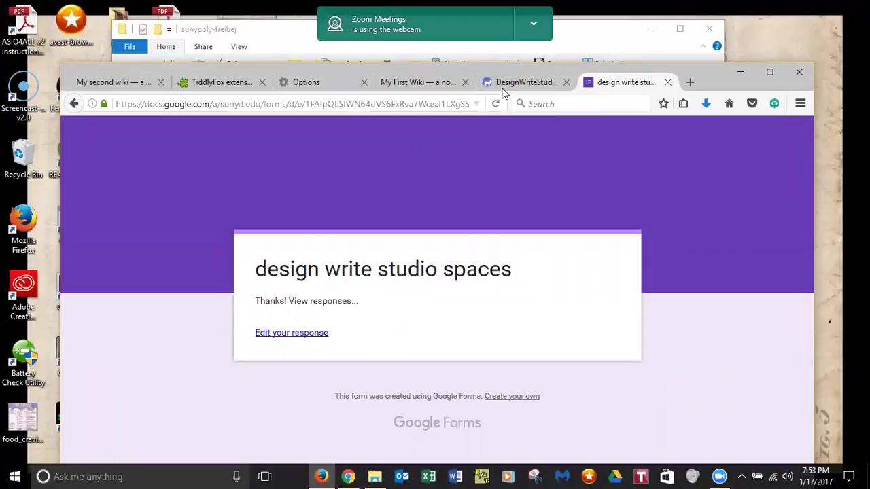
pyautogui.click(524, 83)
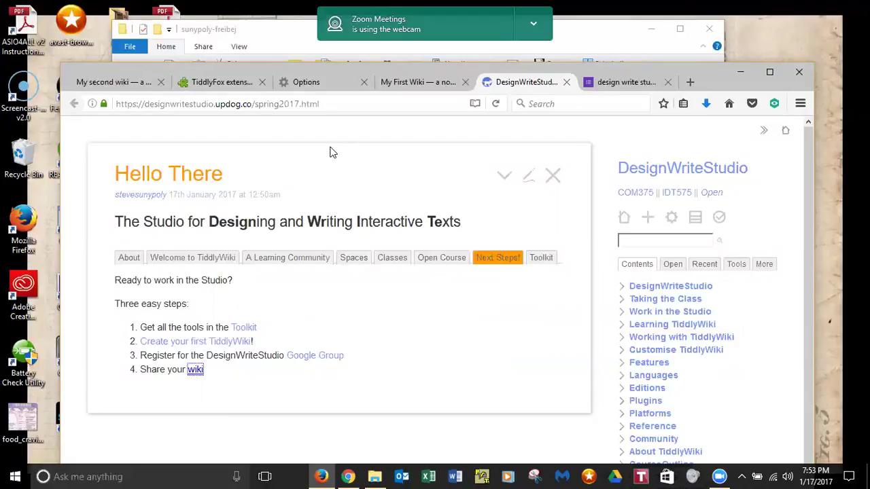
# - Check the form confirmation, then follow the 'wiki' link in Share your wiki step 4
pyautogui.click(625, 82)
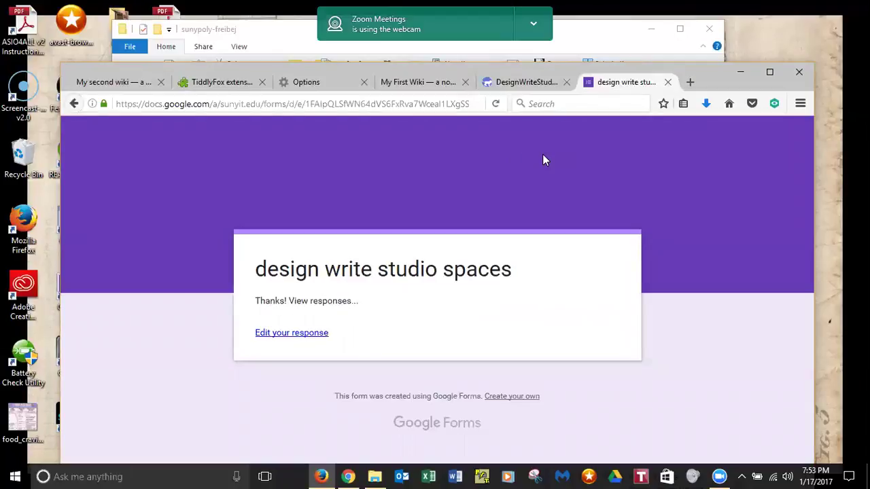
pyautogui.click(524, 82)
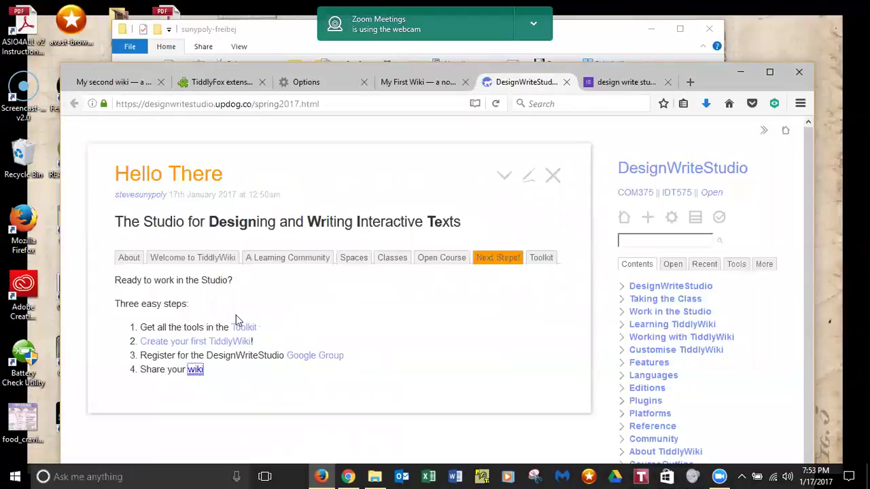
pyautogui.click(193, 368)
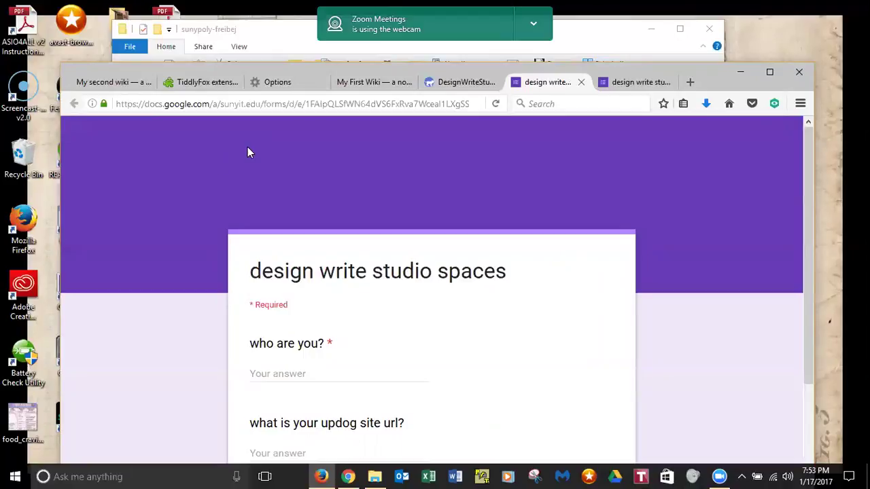
# - Go back to the DesignWriteStudio wiki and scroll through its Recent tiddler list
pyautogui.click(377, 83)
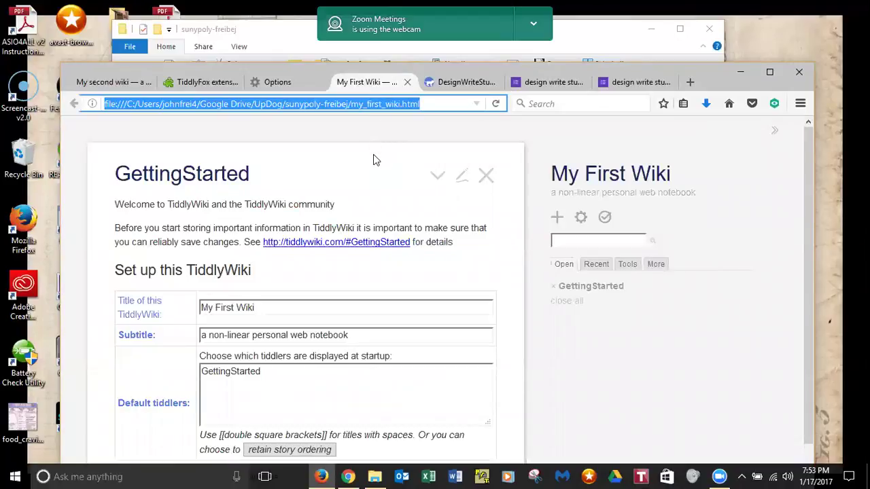
pyautogui.click(457, 85)
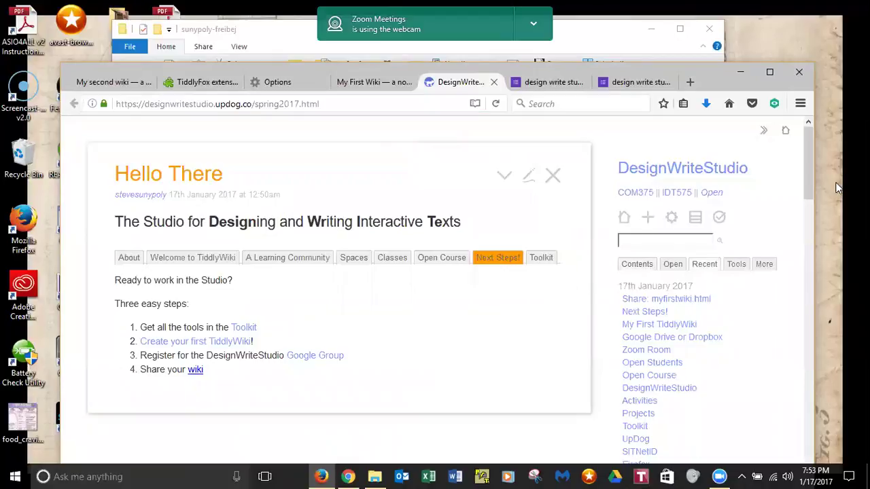
pyautogui.moveTo(812, 182); pyautogui.dragTo(810, 196)
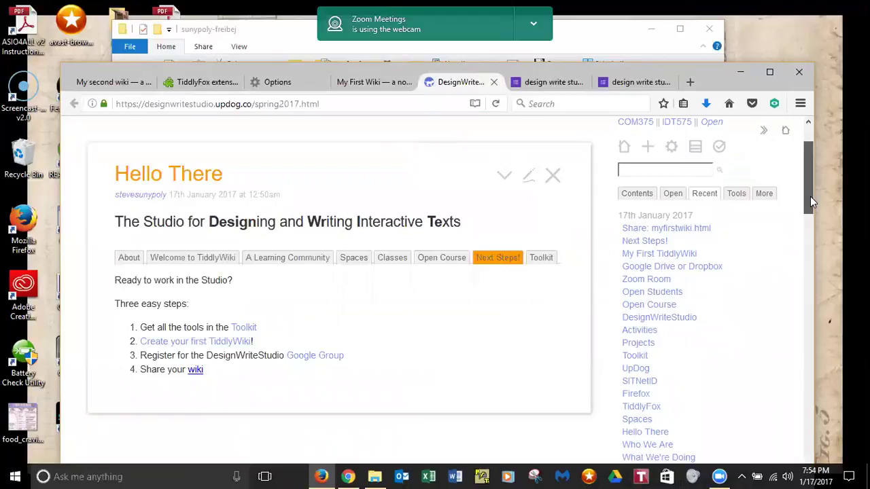
pyautogui.moveTo(810, 196); pyautogui.dragTo(808, 203)
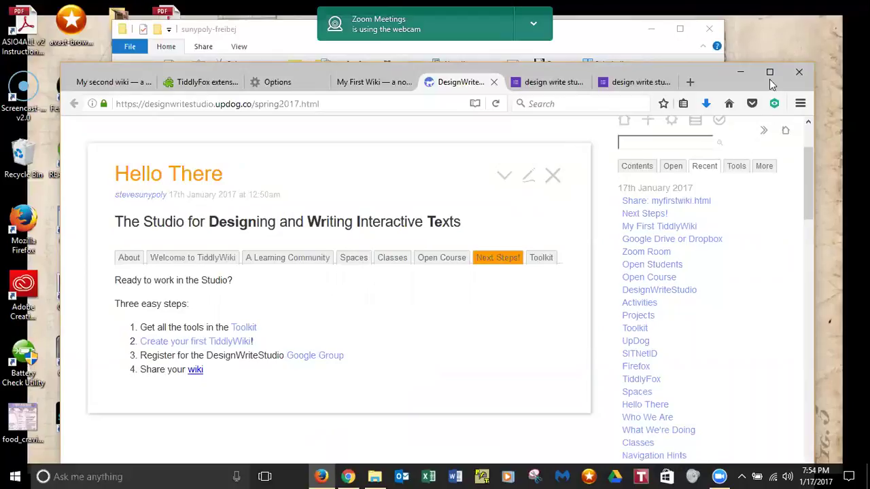
# - Open Learning TiddlyWiki from Contents and expand it and Working with TiddlyWiki in the tree
pyautogui.click(649, 169)
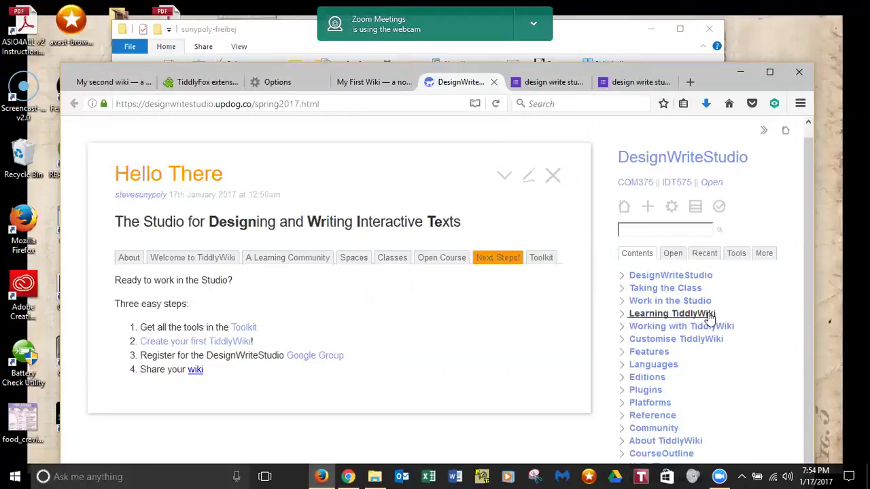
pyautogui.click(708, 313)
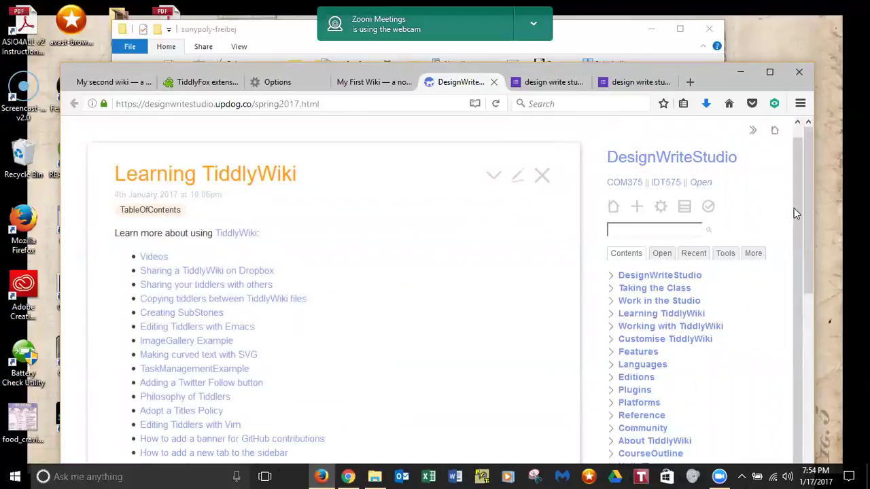
pyautogui.moveTo(806, 239); pyautogui.dragTo(802, 265)
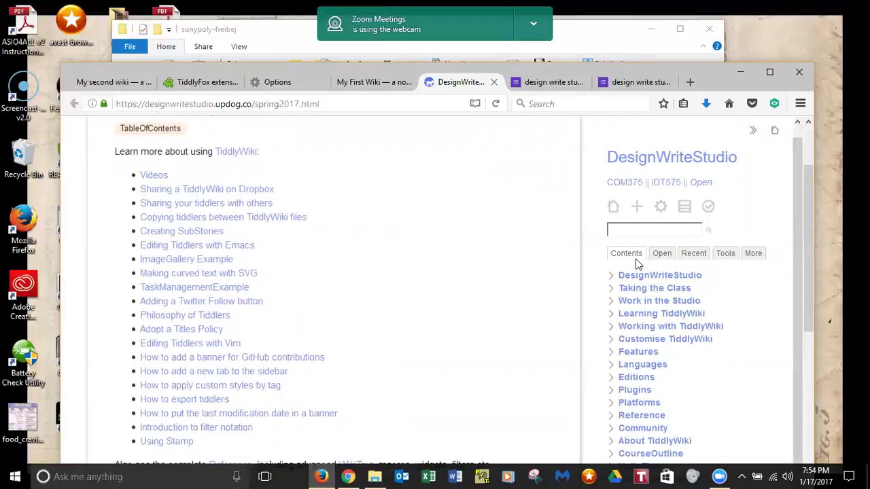
pyautogui.click(611, 317)
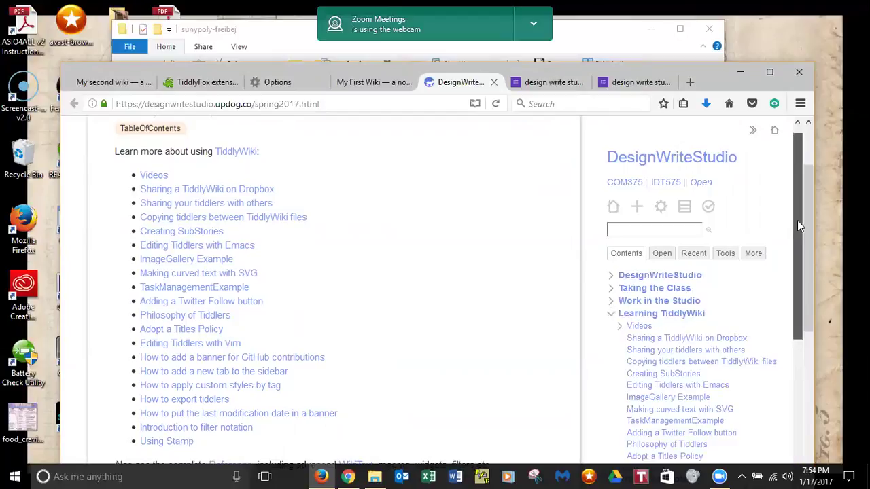
pyautogui.moveTo(799, 233); pyautogui.dragTo(791, 307)
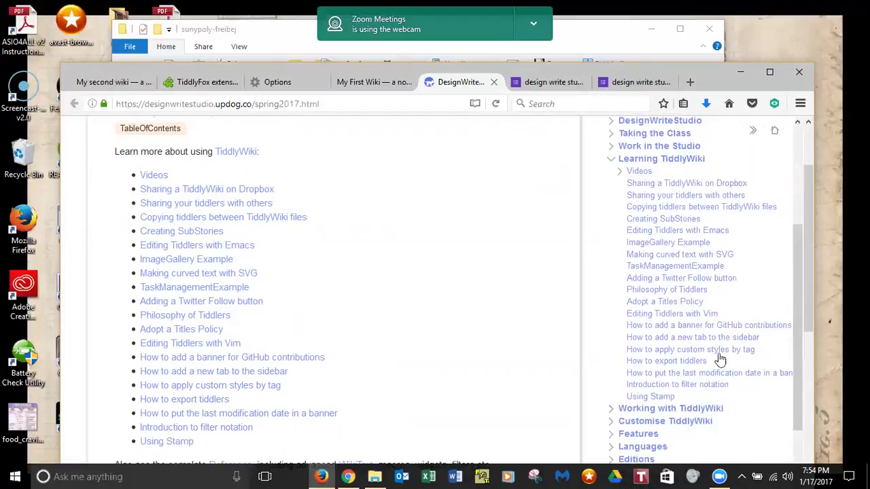
pyautogui.moveTo(794, 245); pyautogui.dragTo(788, 323)
pyautogui.click(610, 318)
pyautogui.moveTo(793, 259); pyautogui.dragTo(793, 305)
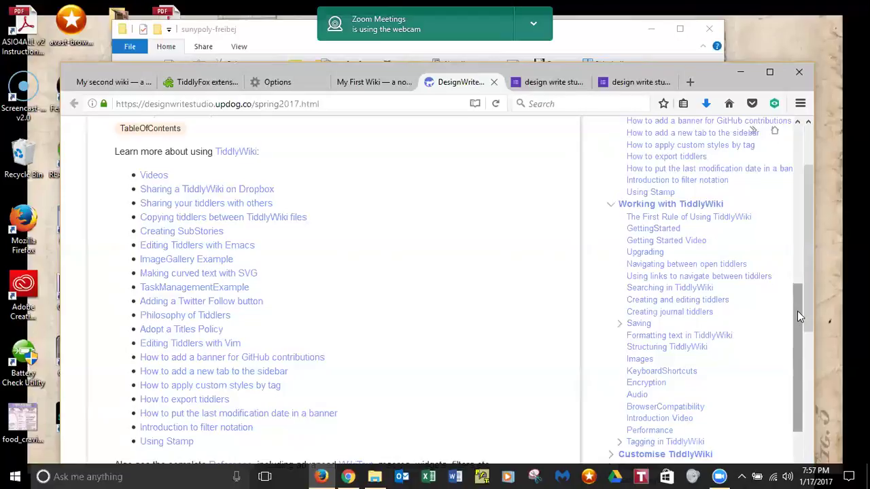
# - Close Learning TiddlyWiki and bring back the wiki's default Hello There tiddler
pyautogui.moveTo(797, 311); pyautogui.dragTo(802, 226)
pyautogui.scroll(2, 814, 231)
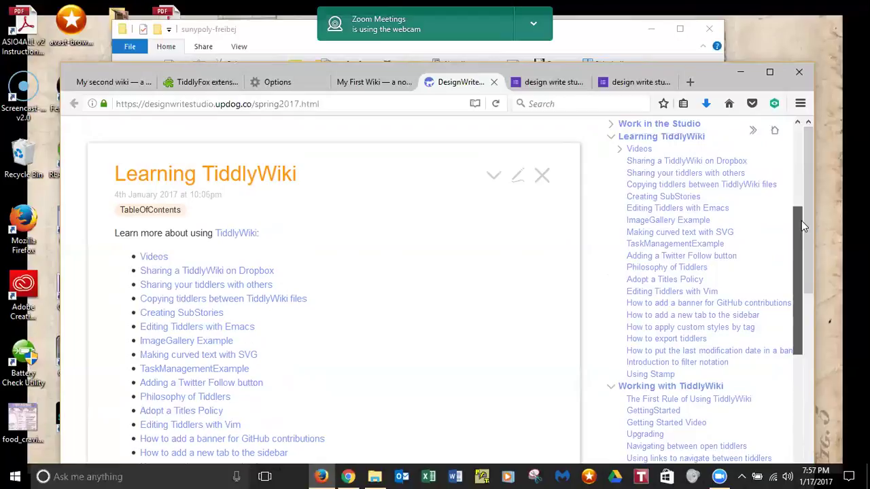
pyautogui.moveTo(801, 220); pyautogui.dragTo(816, 133)
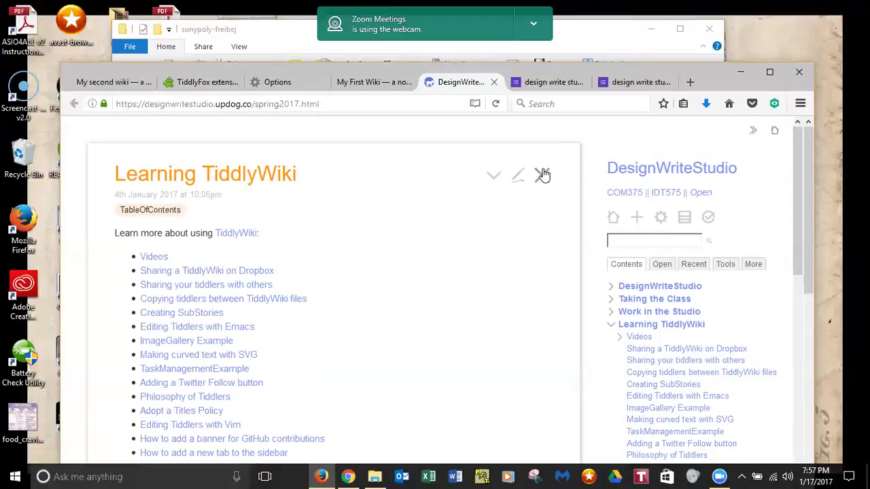
pyautogui.click(774, 132)
pyautogui.click(783, 134)
pyautogui.click(784, 133)
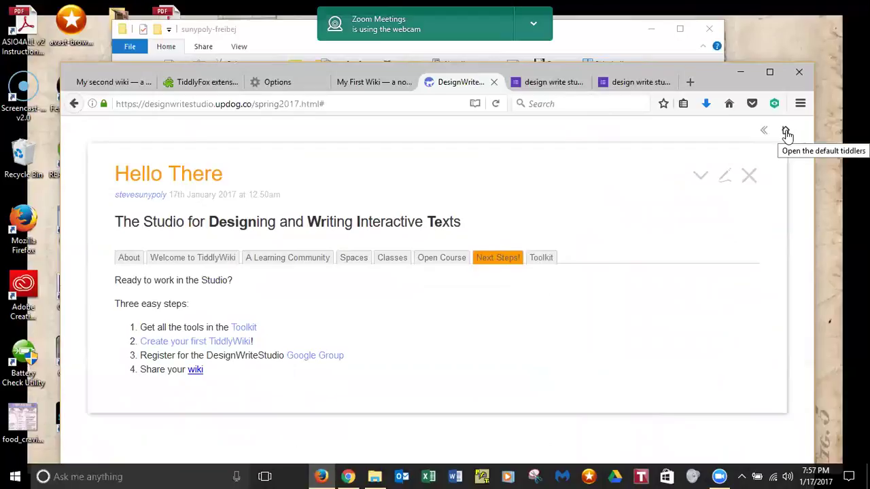
# - Reload the DesignWriteStudio wiki page in Firefox
pyautogui.click(749, 178)
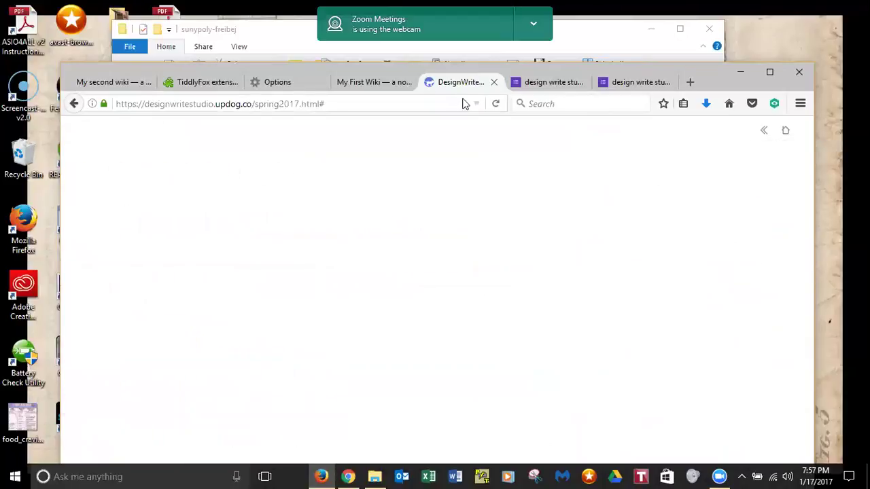
pyautogui.click(497, 106)
pyautogui.click(496, 106)
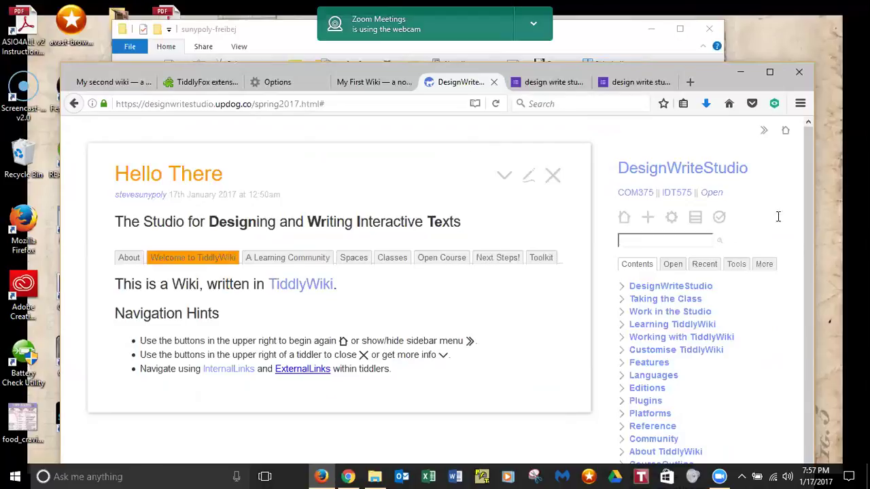
# - Open the CourseOutline tiddler from the sidebar Contents list
pyautogui.moveTo(810, 188); pyautogui.dragTo(811, 310)
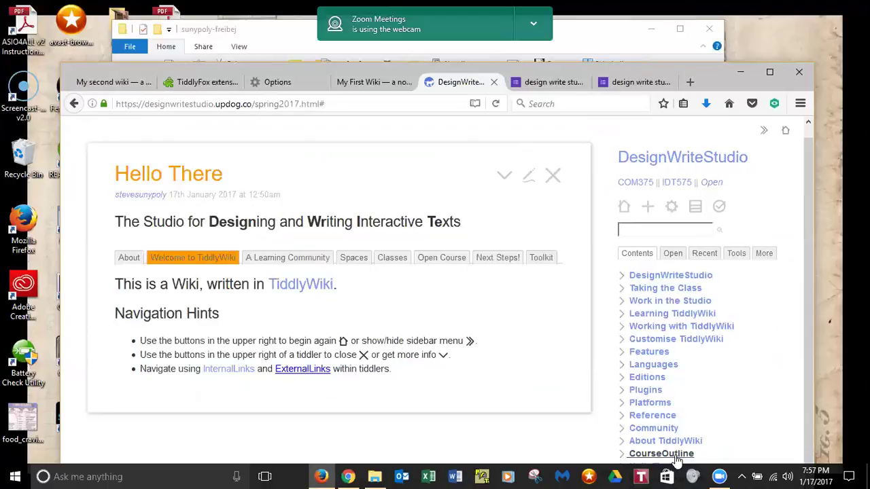
pyautogui.click(630, 453)
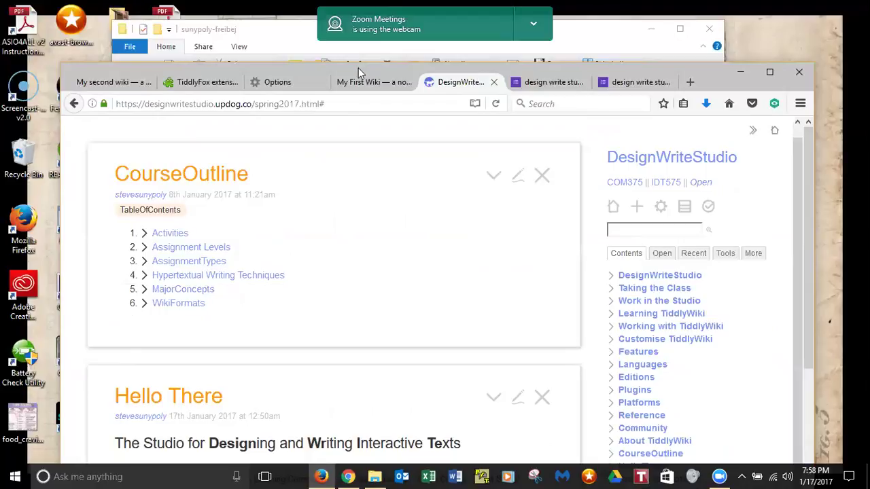
pyautogui.moveTo(356, 62); pyautogui.dragTo(356, 21)
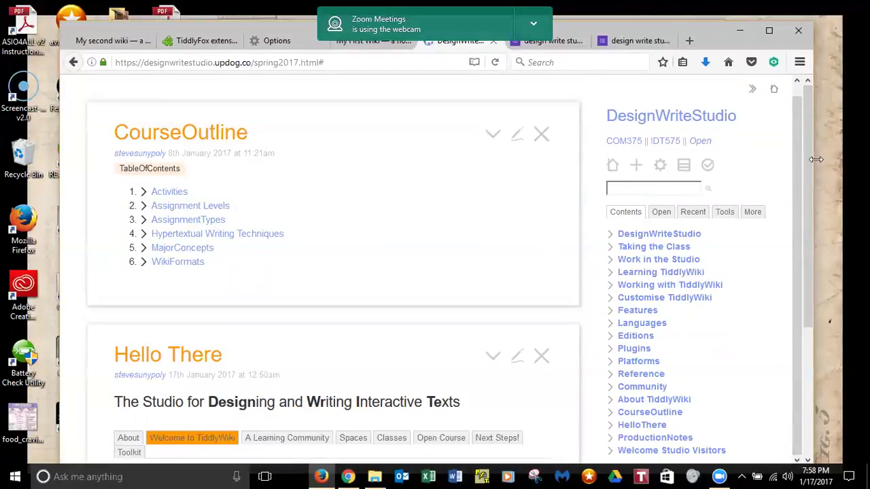
# - Switch Hello There through its Spaces and Classes sections to Open Course
pyautogui.moveTo(802, 163); pyautogui.dragTo(800, 267)
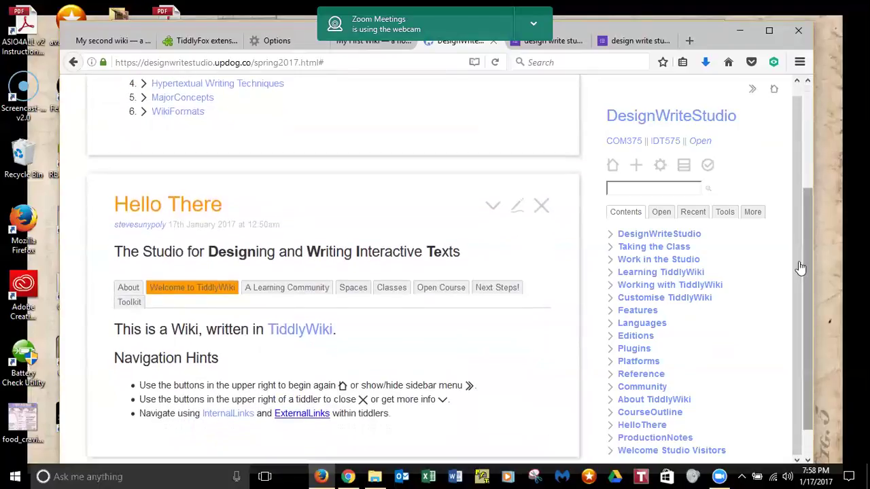
pyautogui.click(348, 287)
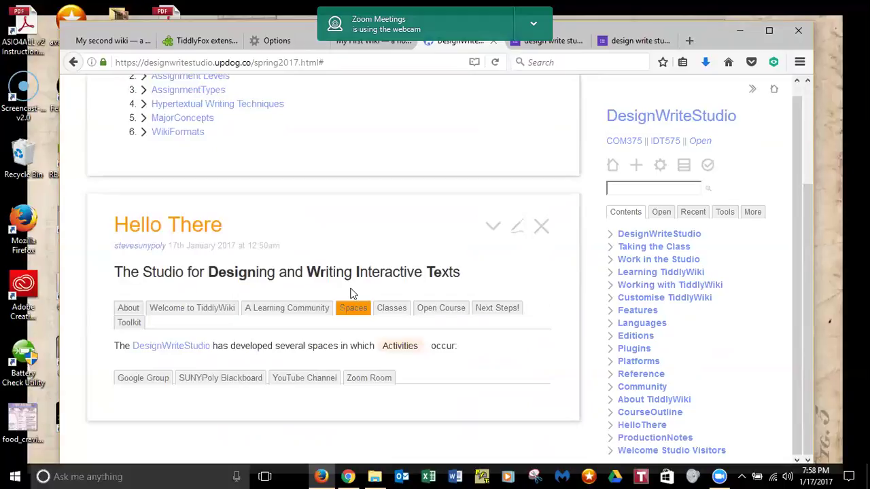
pyautogui.click(391, 308)
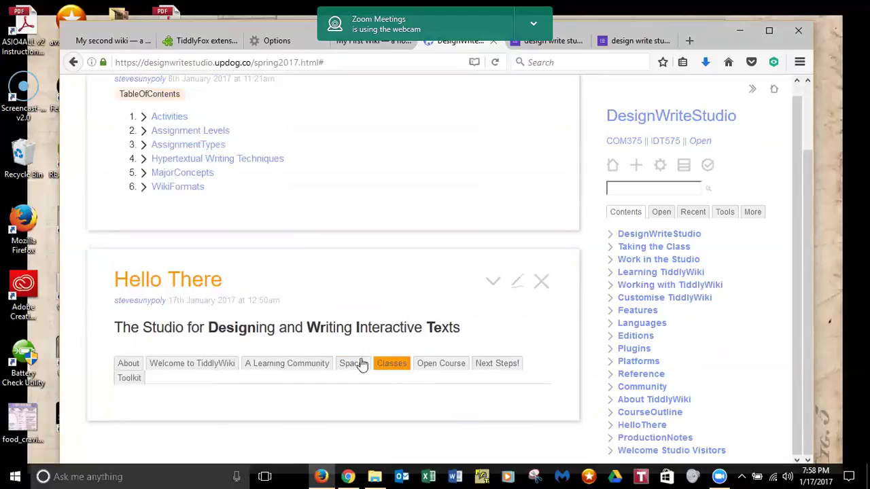
pyautogui.click(442, 365)
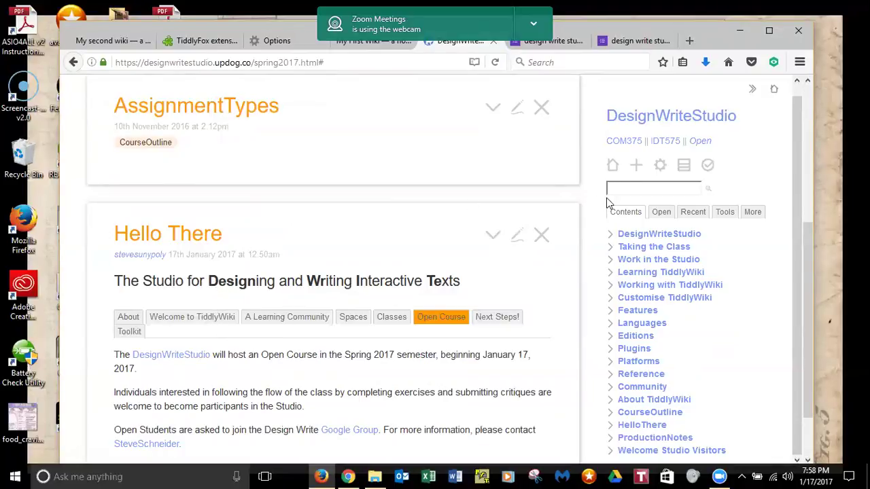
# - Search for 'reading' and open the Reading tiddler listing Vandendorpe's core text
pyautogui.click(621, 188)
pyautogui.write('reading')
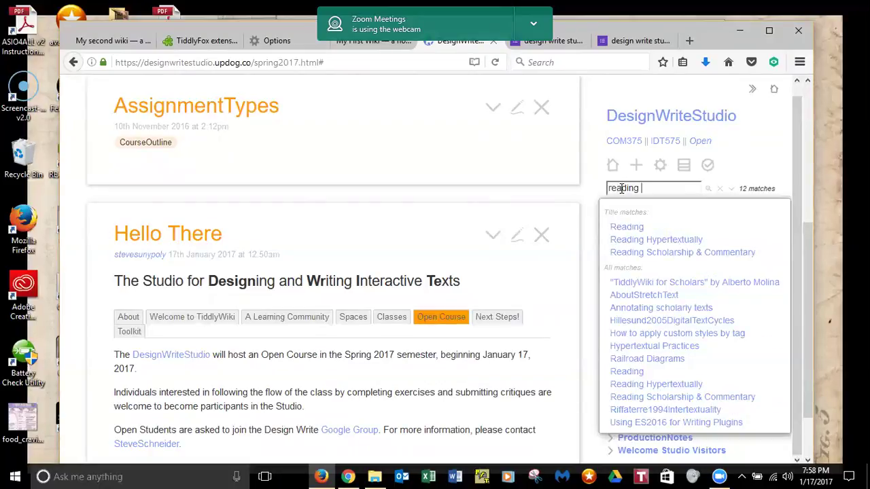
pyautogui.click(640, 232)
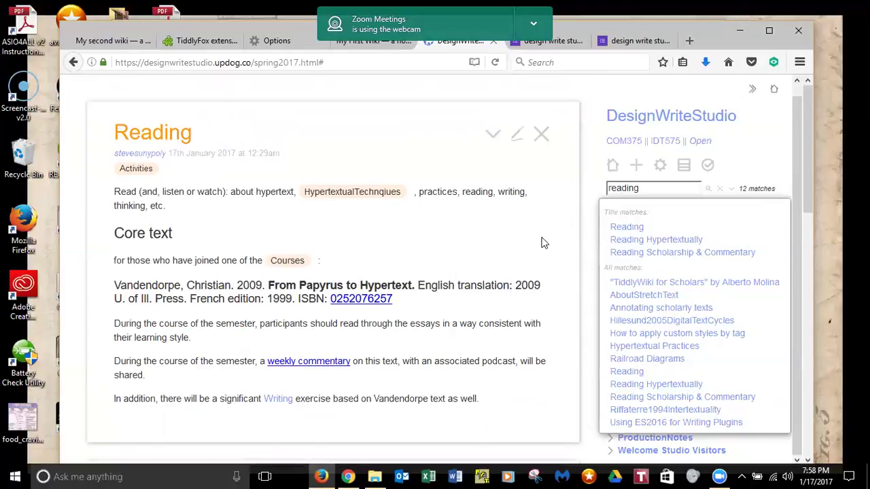
pyautogui.click(683, 175)
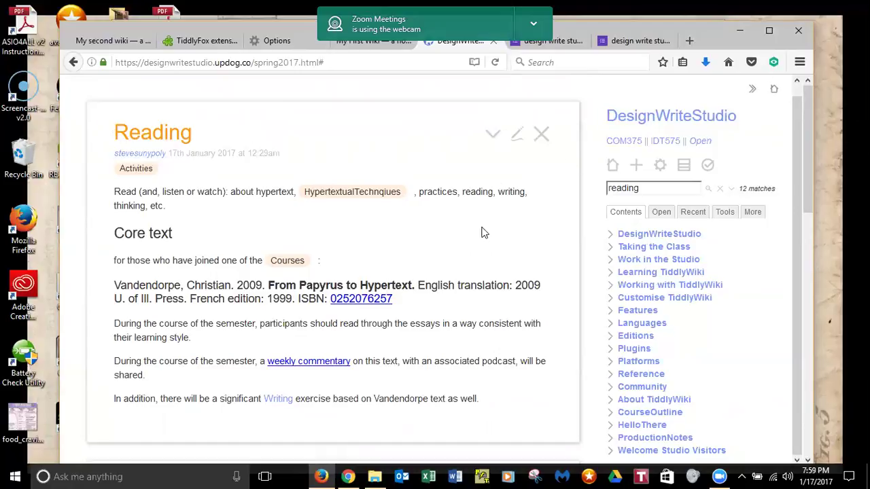
pyautogui.click(541, 135)
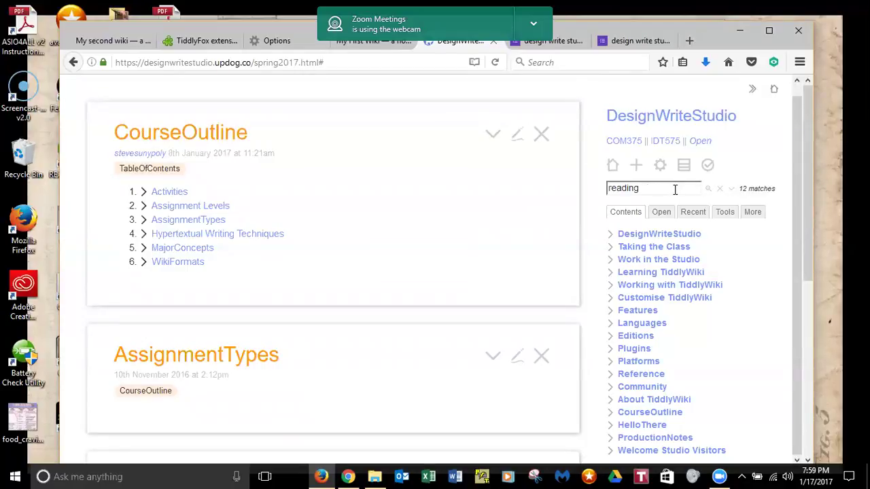
pyautogui.click(675, 190)
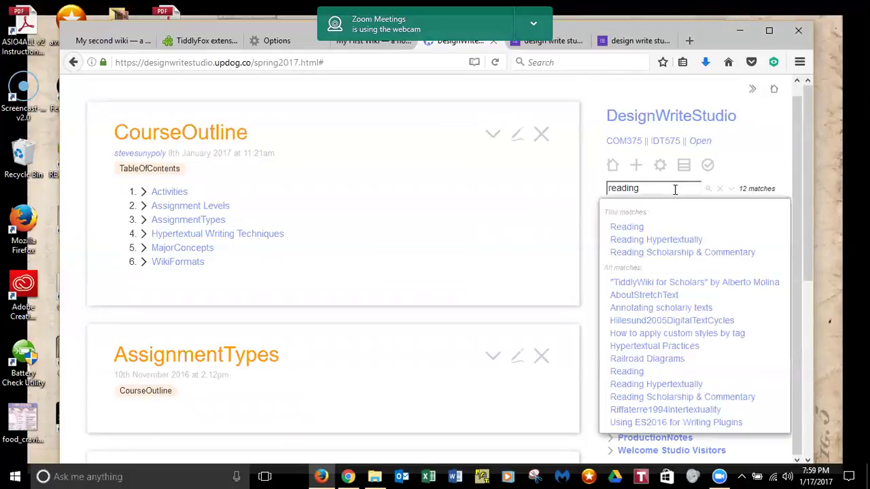
pyautogui.click(622, 229)
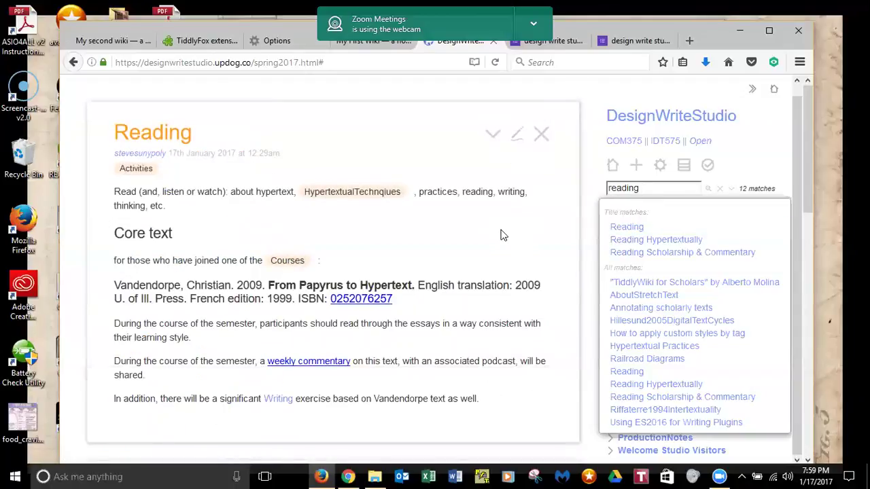
# - Export the Reading tiddler as Static HTML, prompting the Reading.html (60.1 KB) download
pyautogui.click(492, 136)
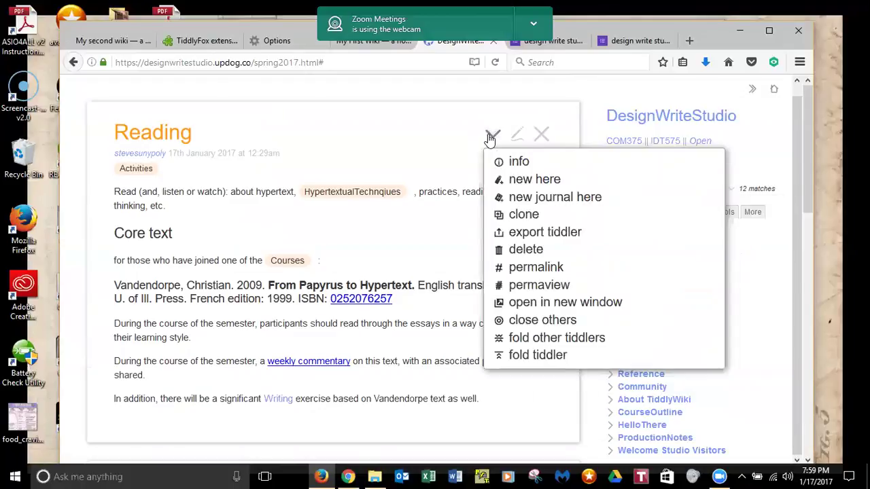
pyautogui.click(547, 233)
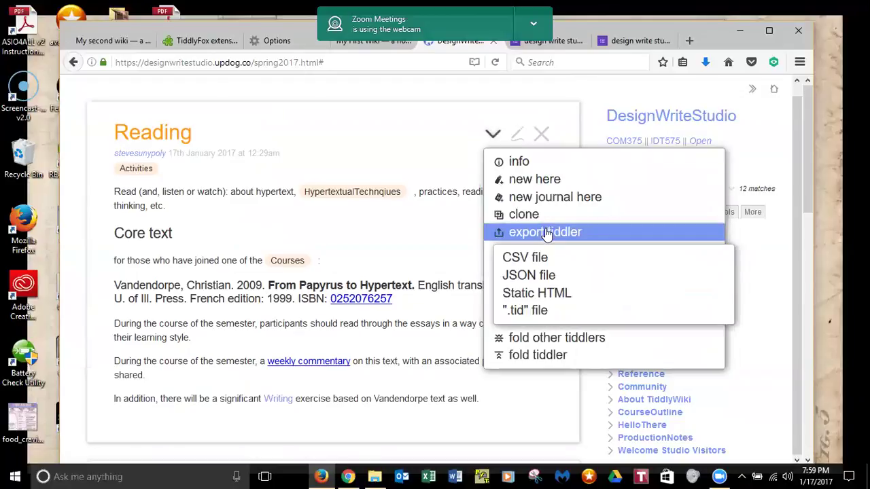
pyautogui.click(555, 293)
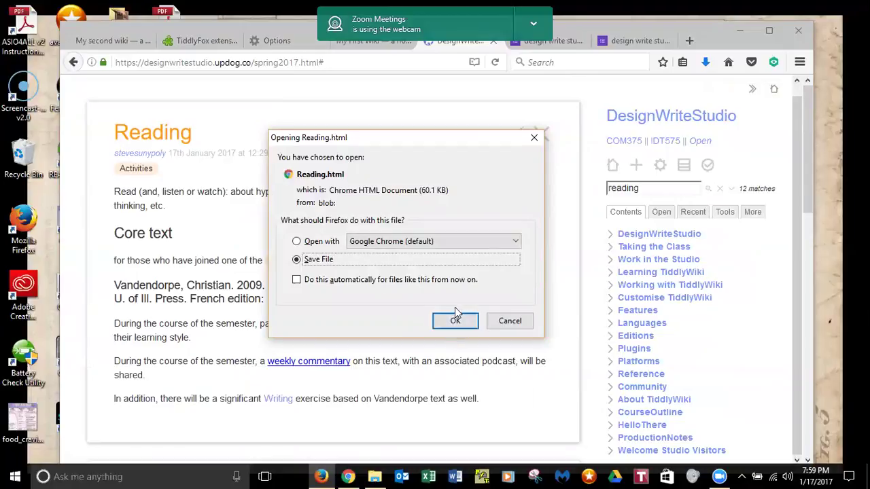
# - Save Reading.html to disk in the sunypoly-freibej folder
pyautogui.click(455, 321)
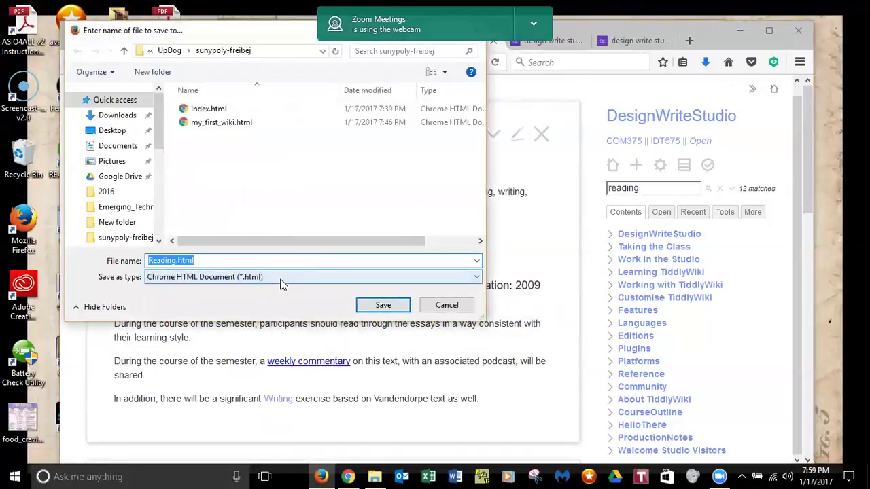
pyautogui.click(382, 306)
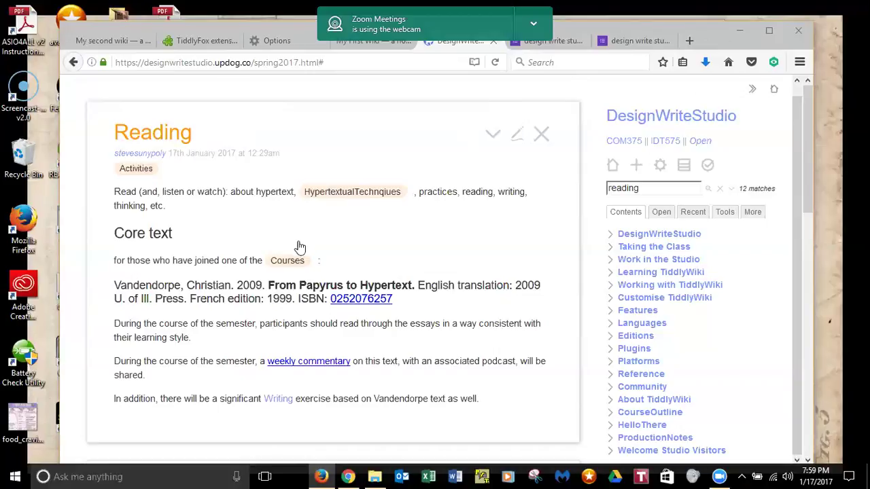
pyautogui.hotkey('ctrl', 'o')
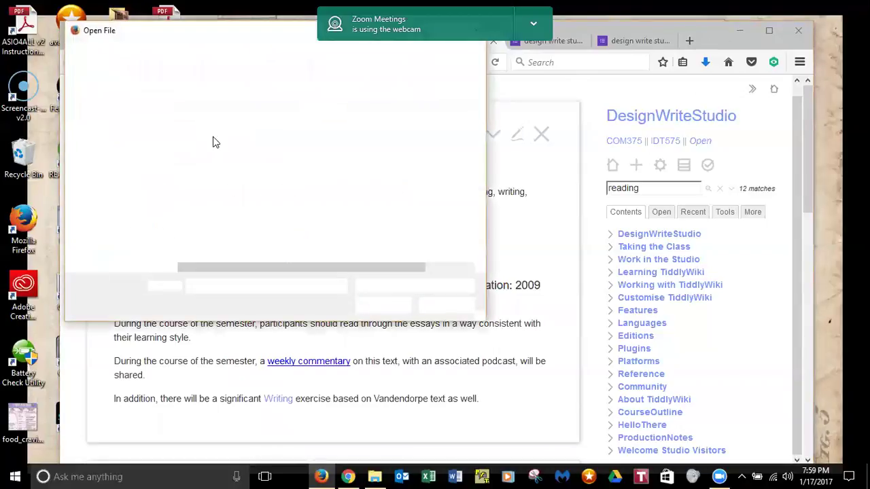
pyautogui.click(204, 135)
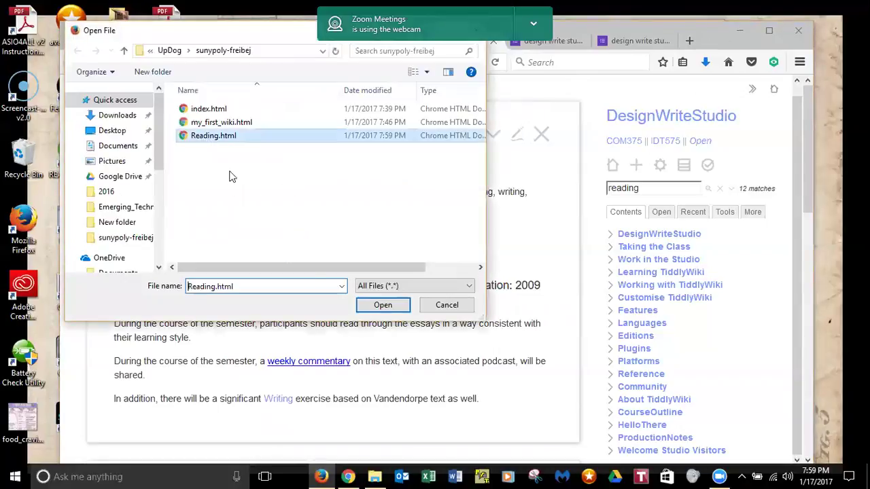
pyautogui.click(383, 305)
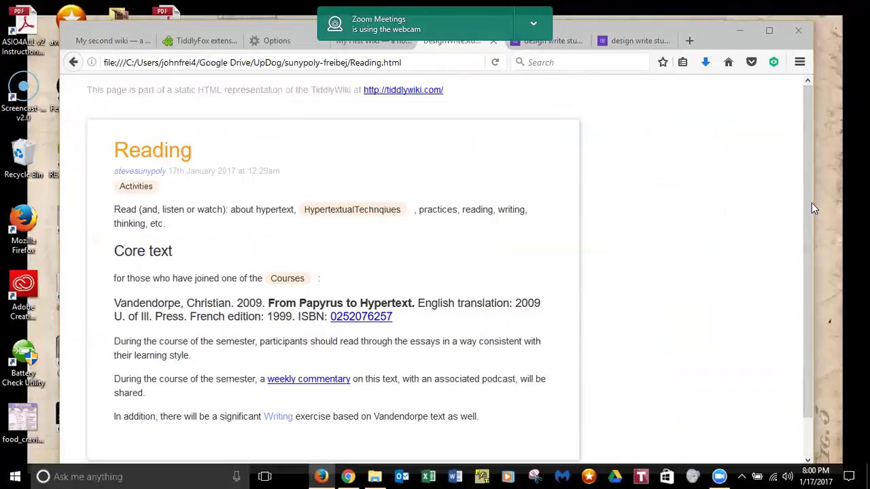
pyautogui.moveTo(810, 213); pyautogui.dragTo(810, 270)
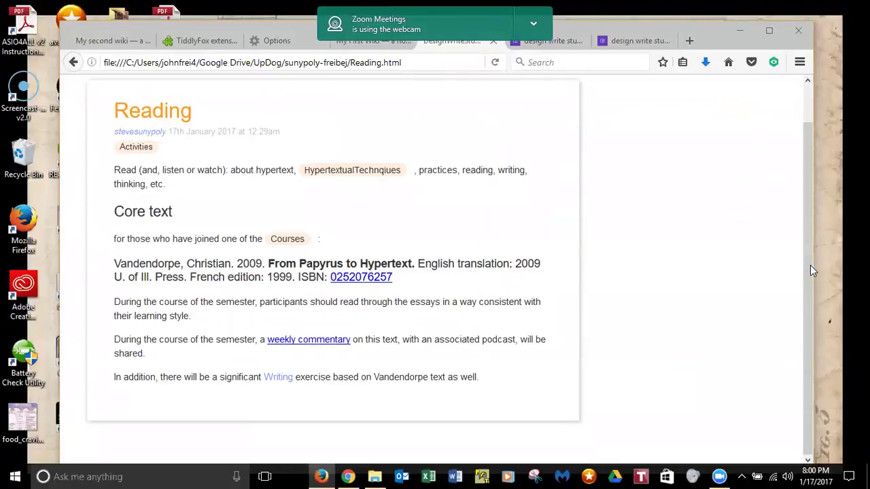